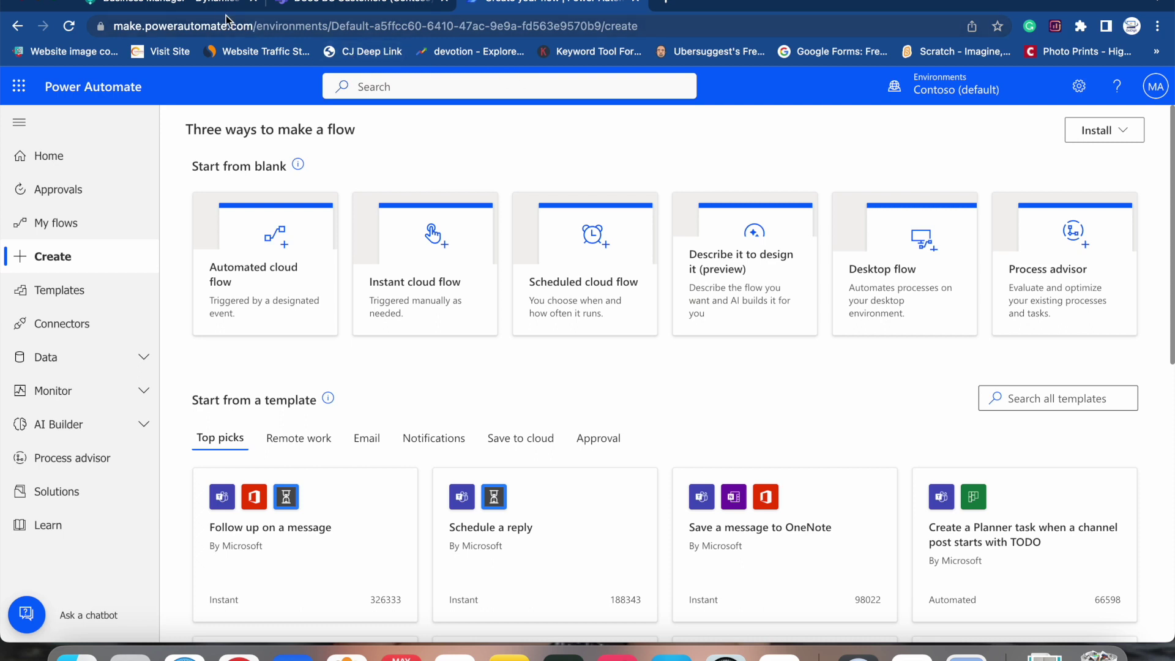
Glance at the Business Central customer list, then switch to Microsoft Teams and open the Contoso team's General channel
left_click(190, 8)
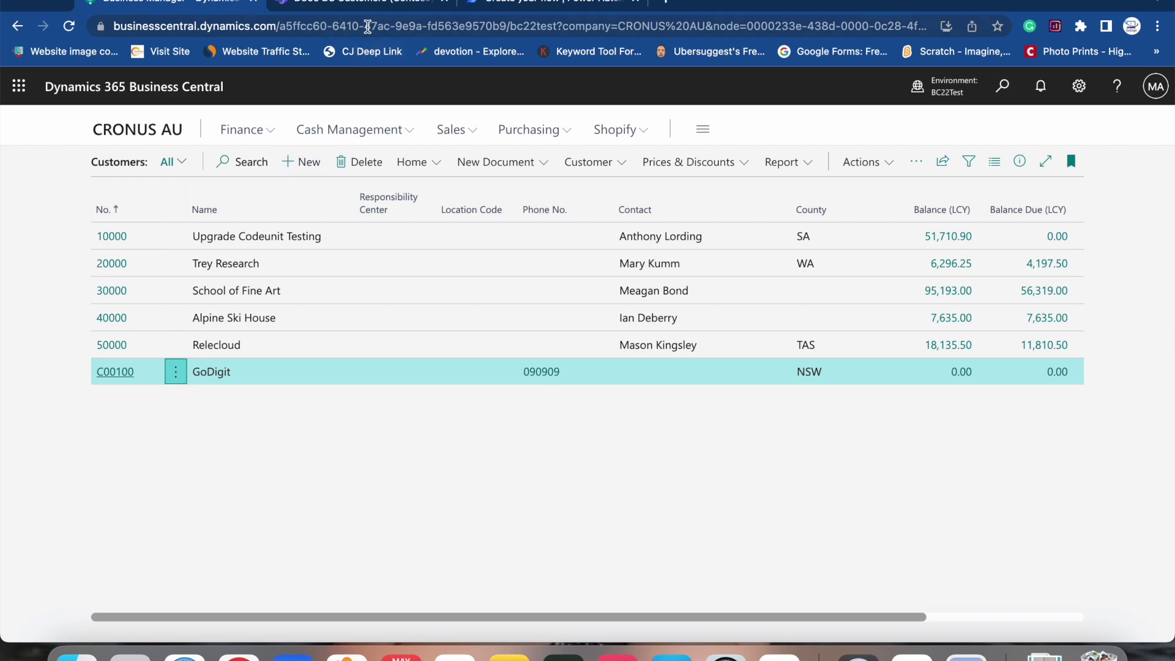
left_click(381, 10)
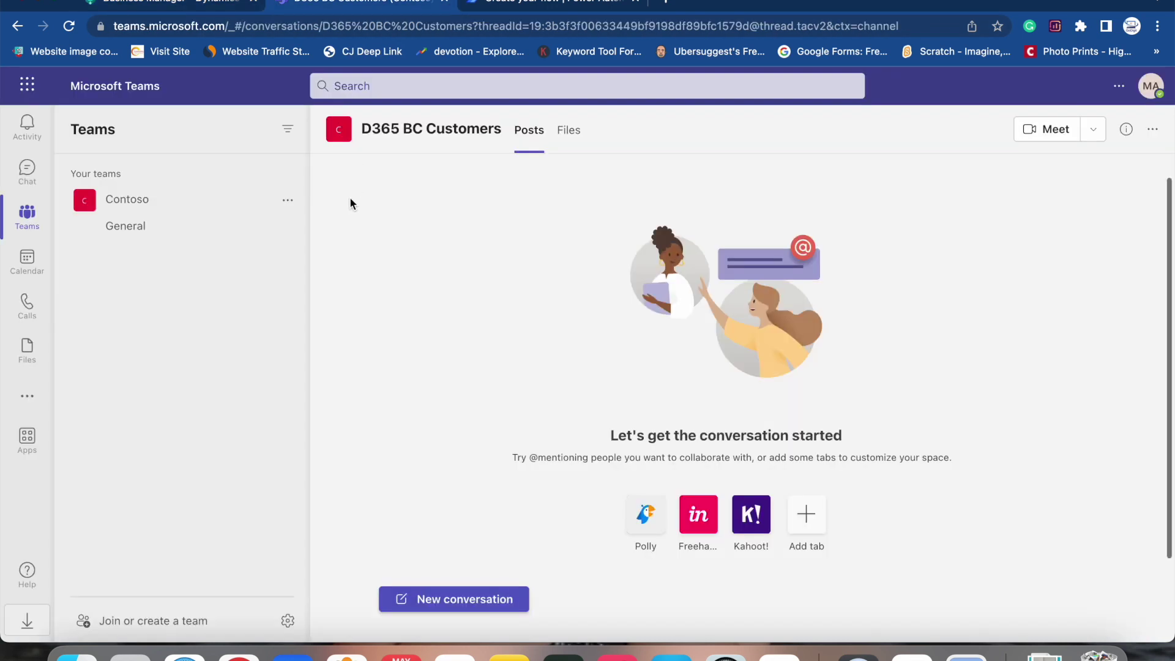
left_click(158, 228)
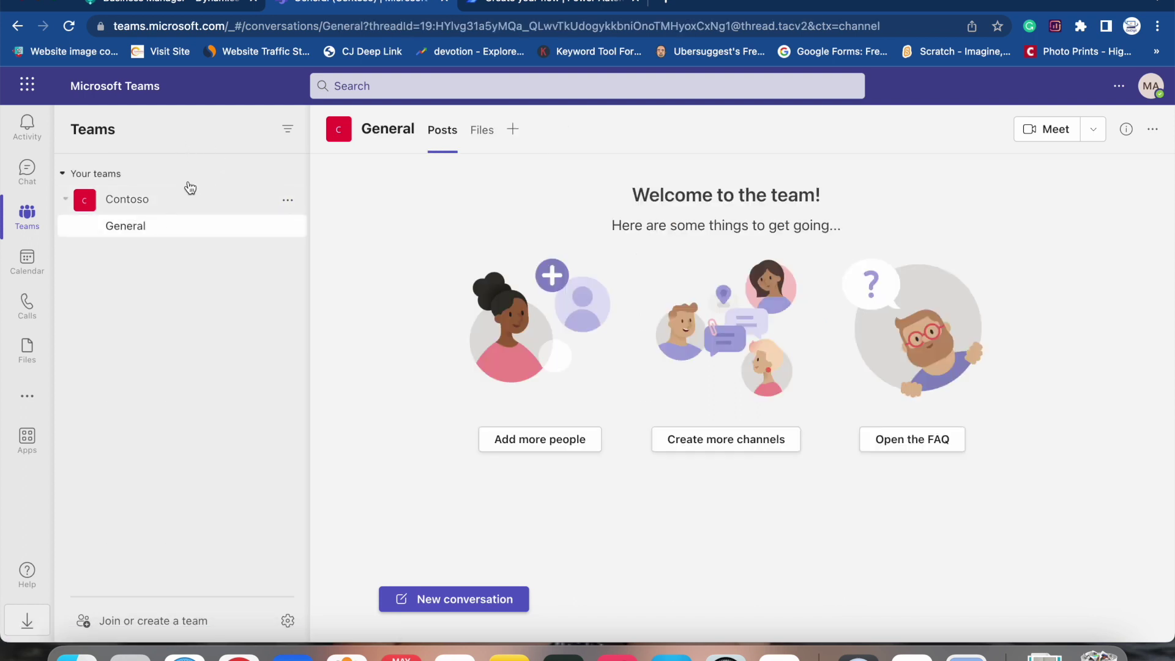
left_click(195, 208)
left_click(195, 209)
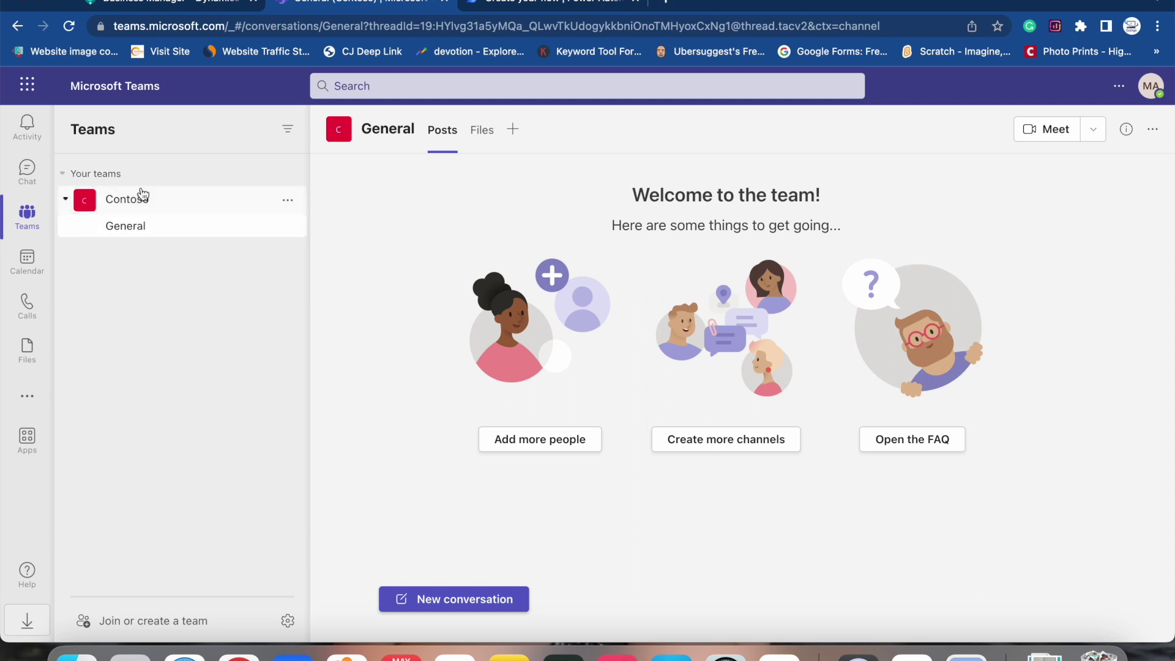
Add a channel named "New D365BC Customers" to the Contoso team with standard privacy
left_click(288, 203)
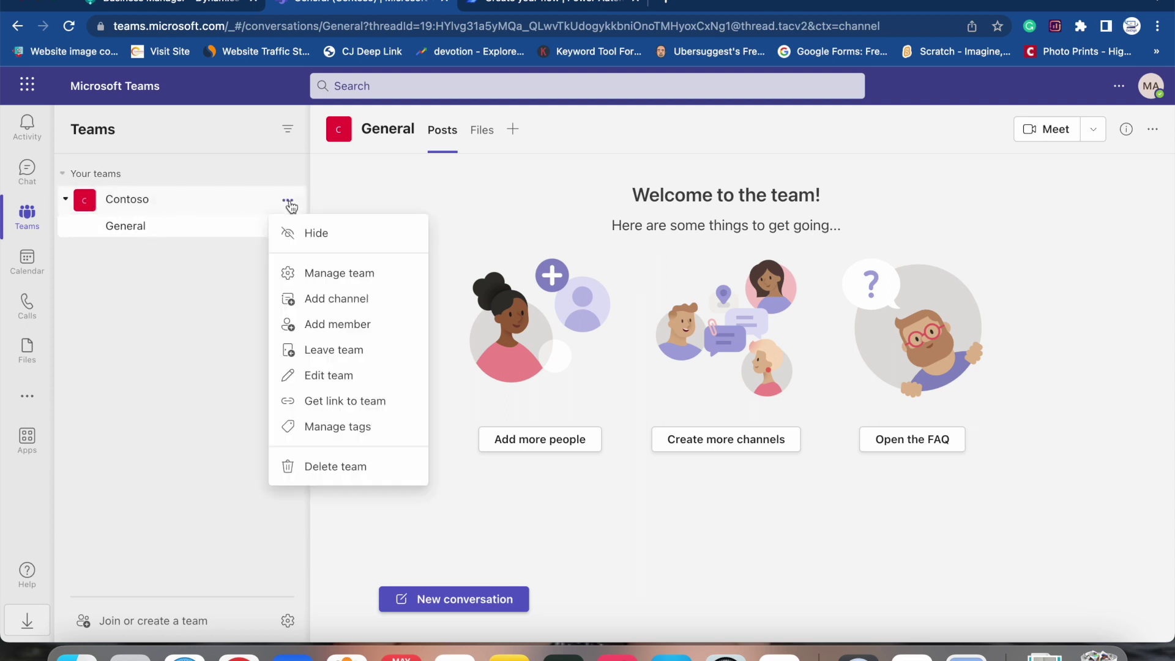
left_click(336, 304)
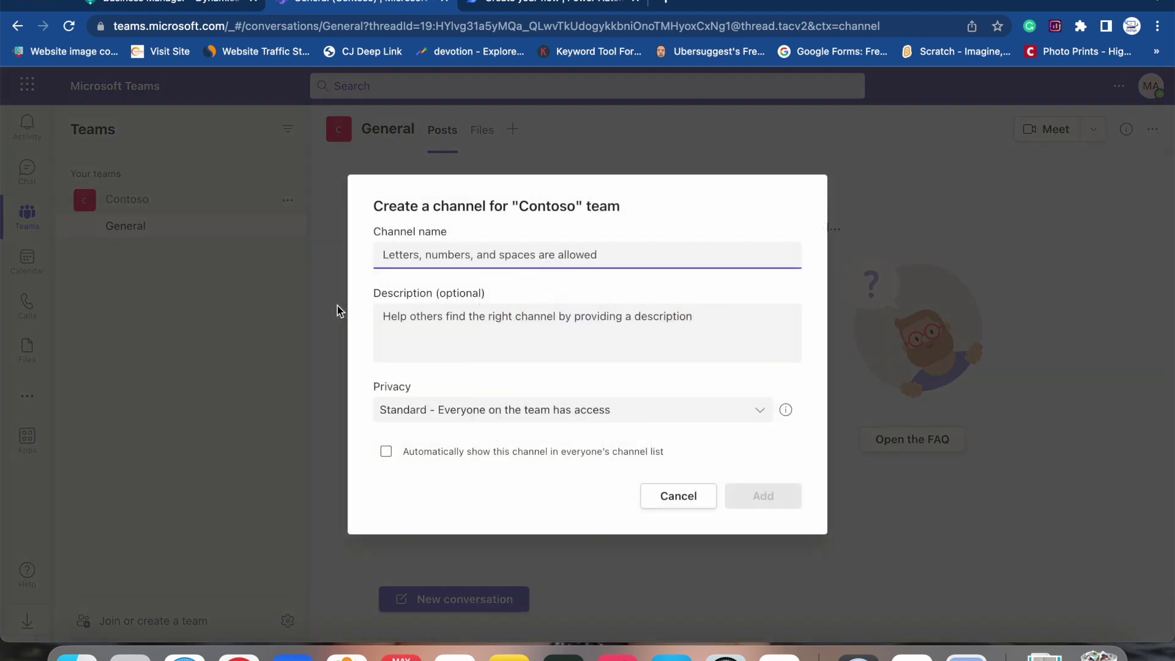
type("New ")
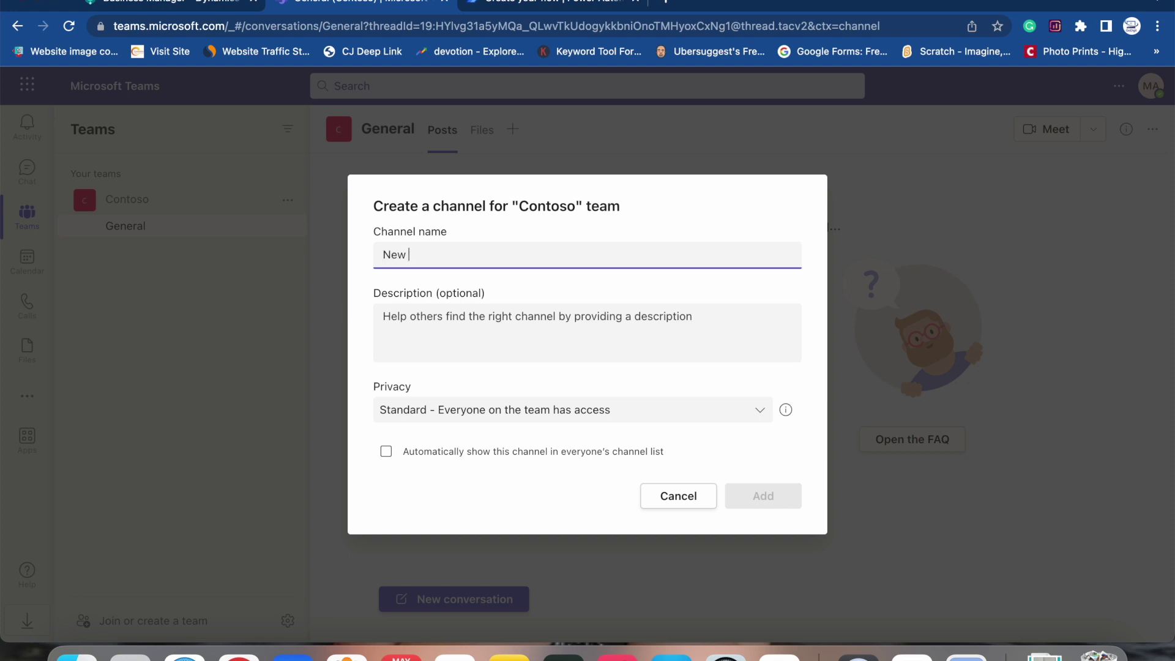
type("D365BC Cust")
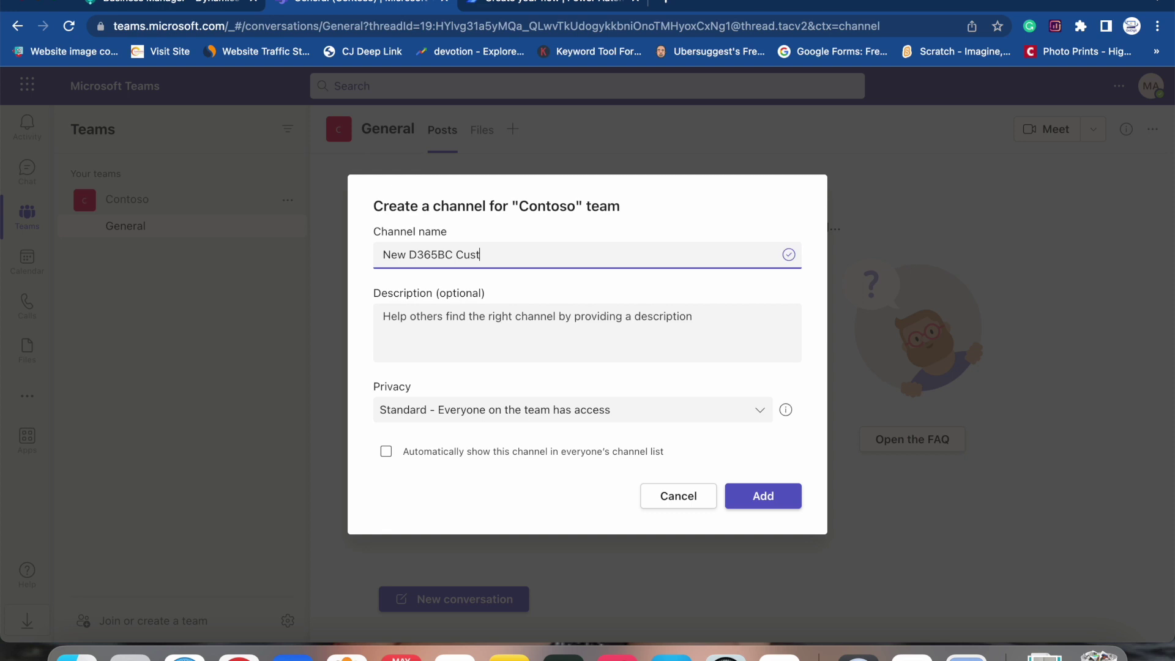
type("omers")
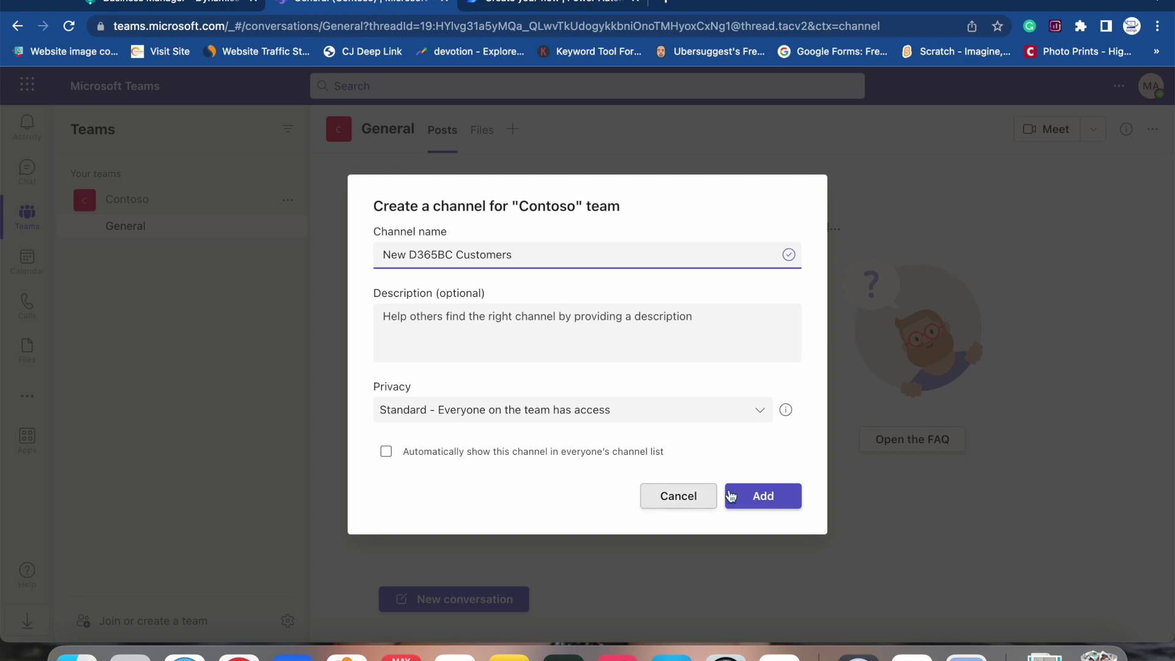
left_click(752, 496)
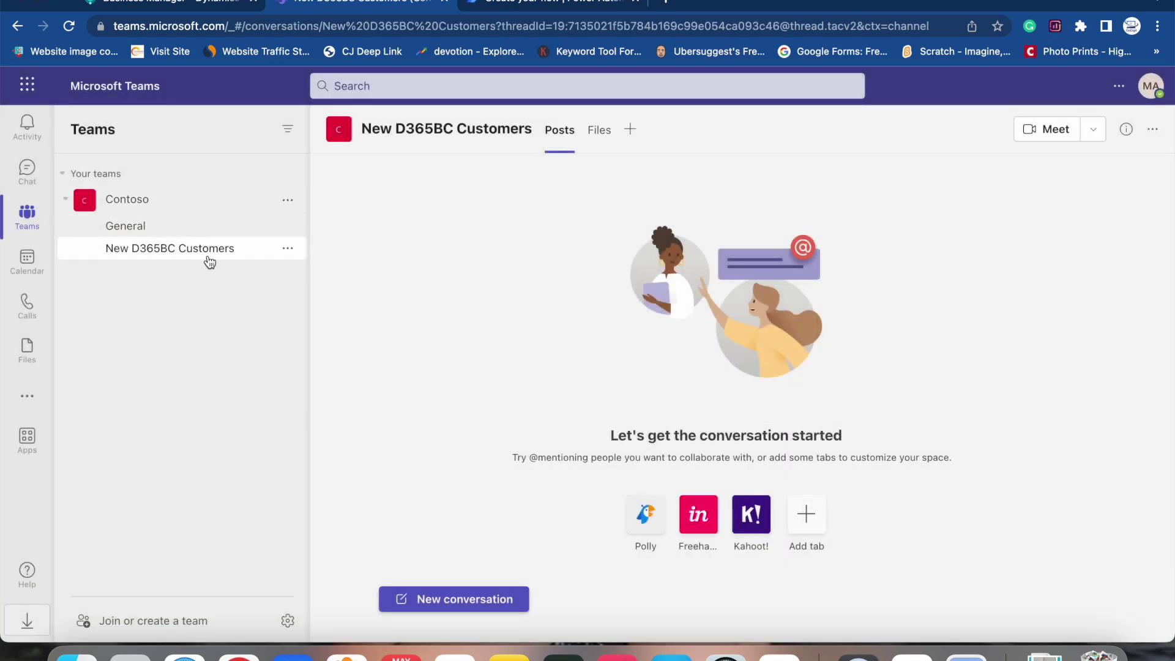
left_click(558, 7)
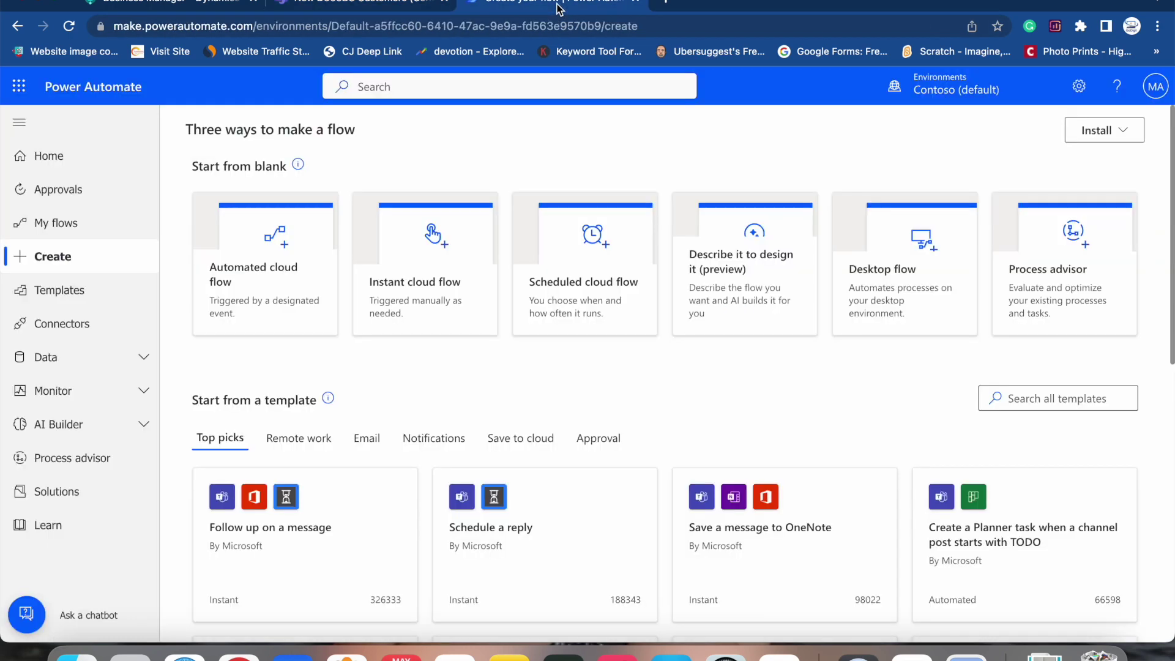
left_click(194, 3)
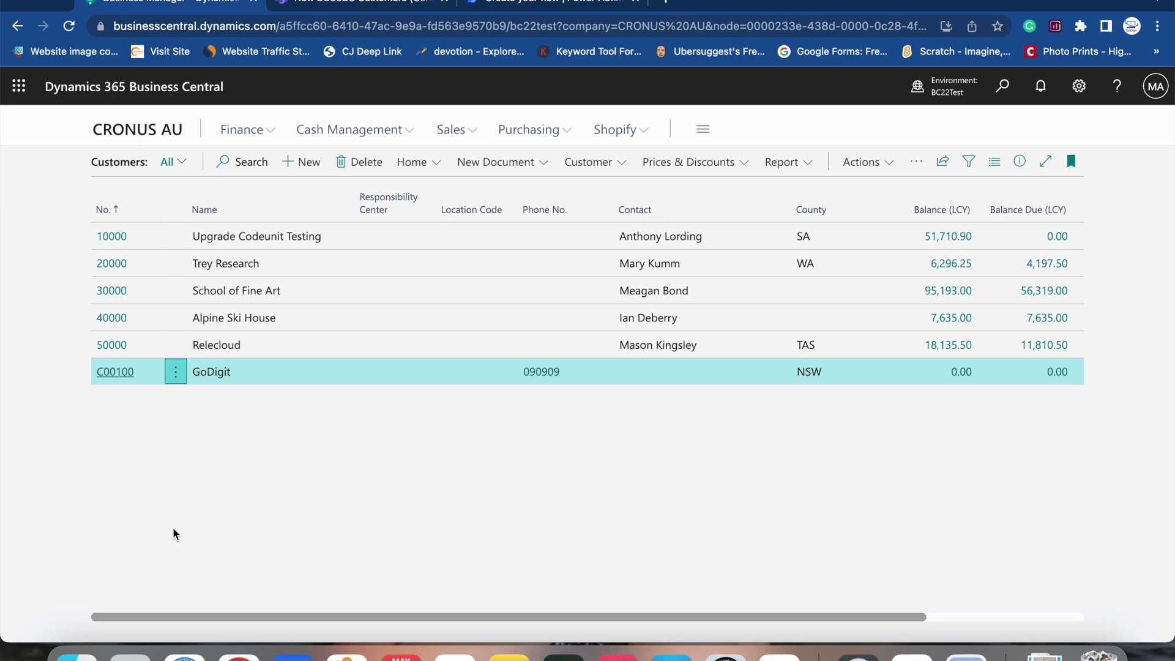
left_click(399, 3)
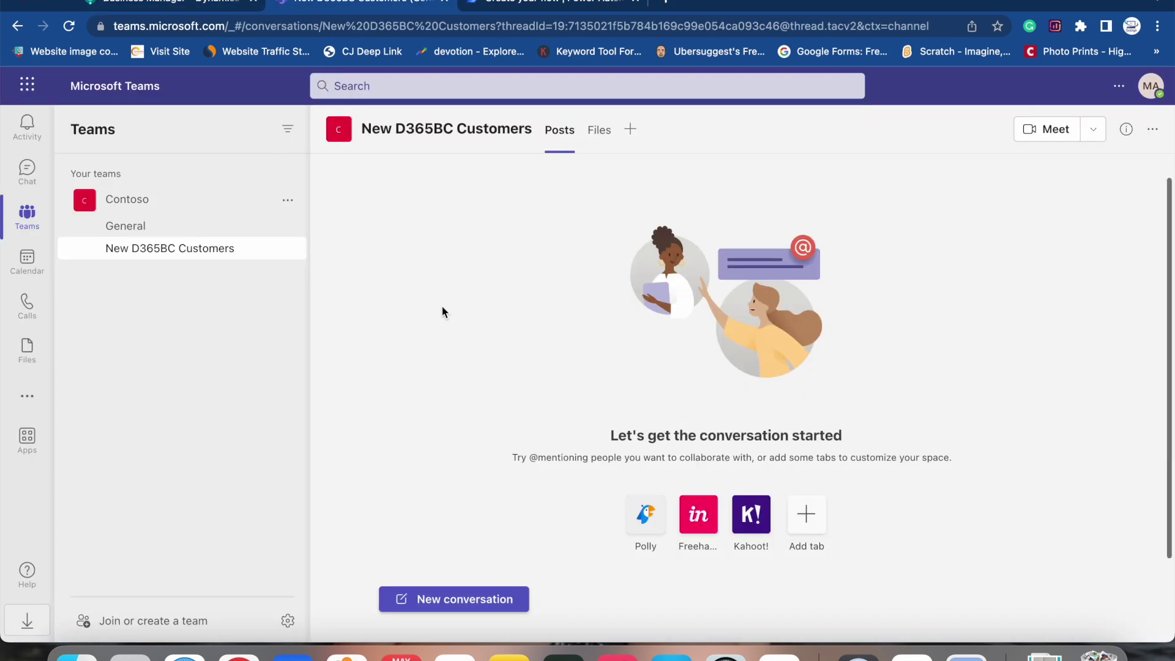
left_click(575, 6)
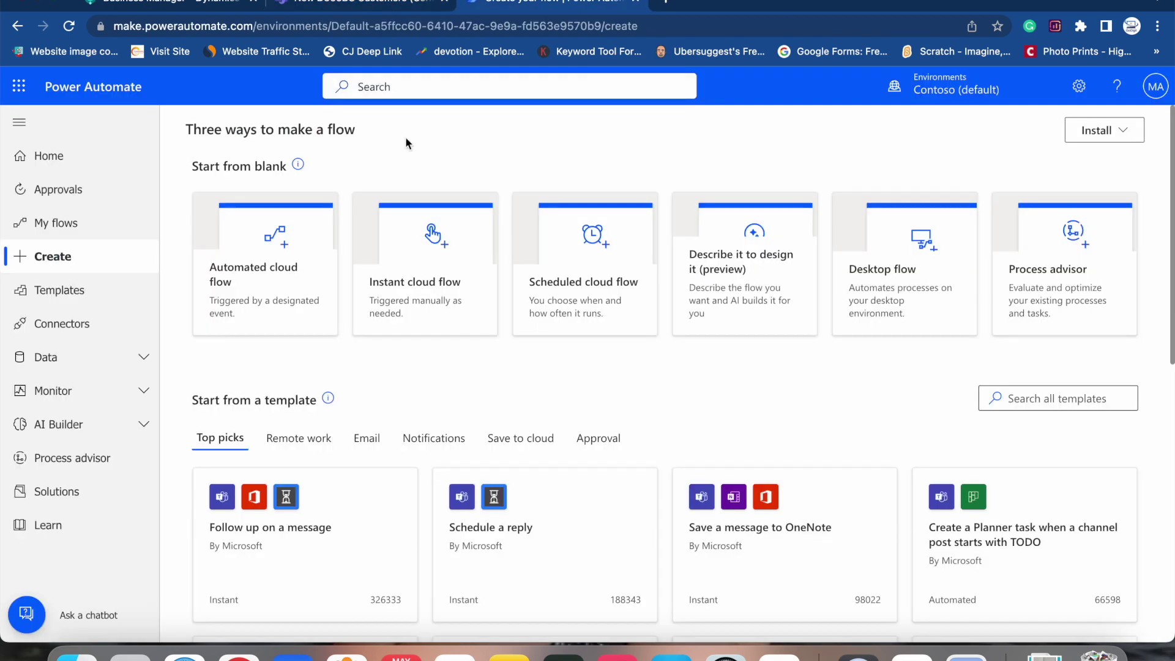
left_click(187, 3)
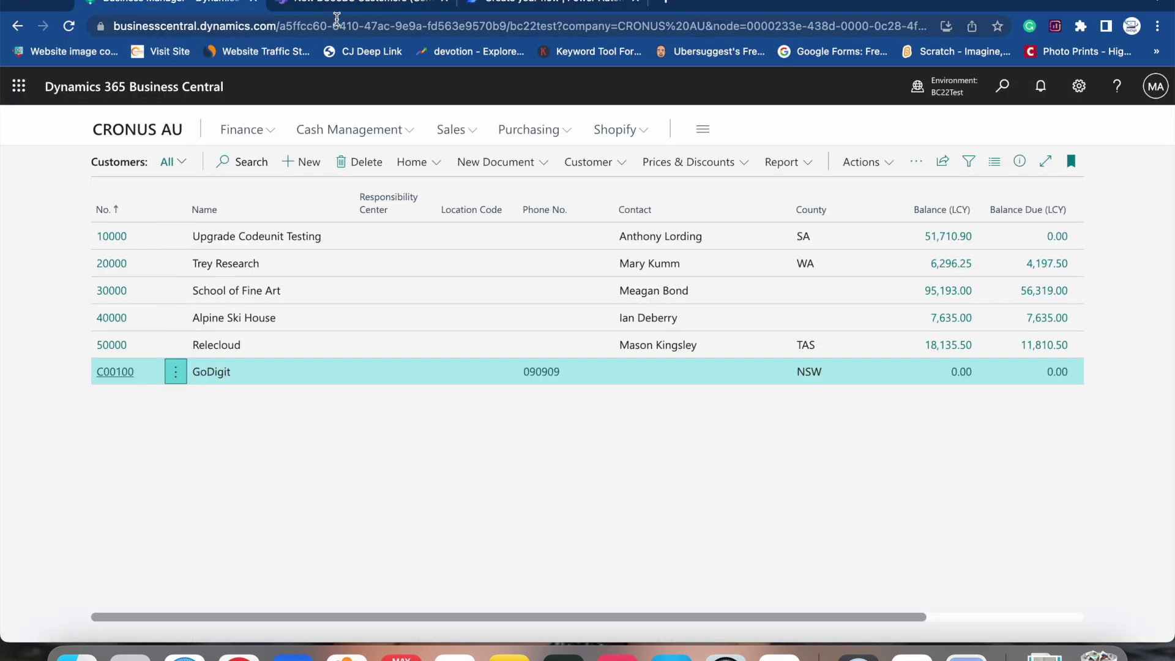
Switch to Power Automate and create a manually triggered instant cloud flow named "Create D365 BC Customers"
left_click(530, 5)
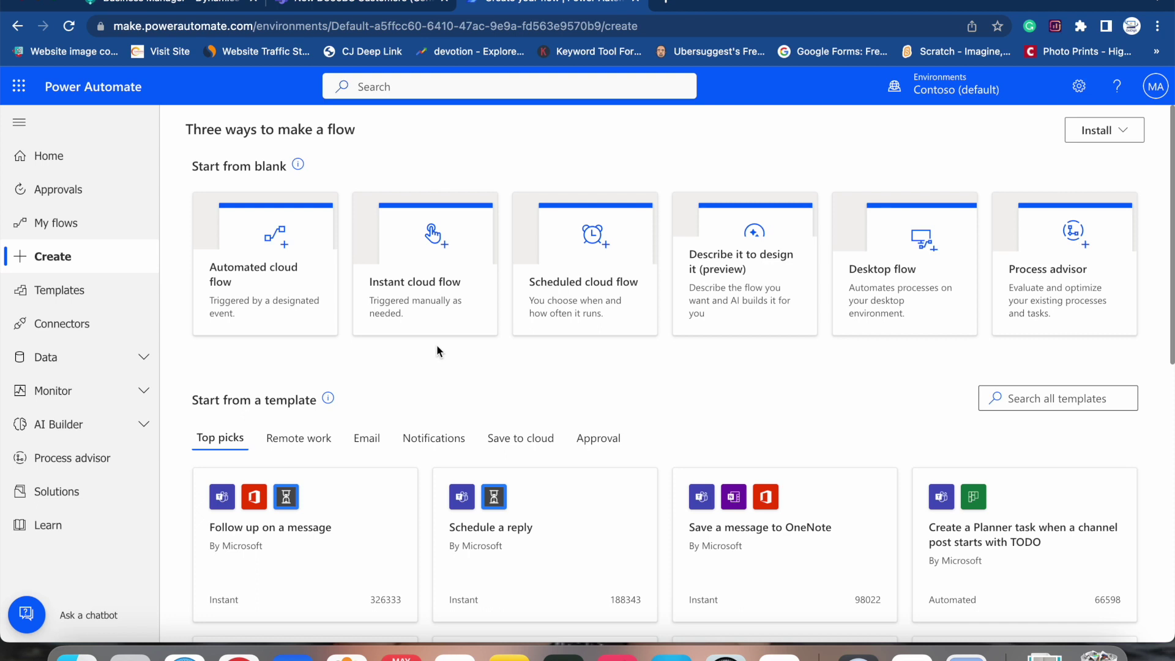
left_click(426, 286)
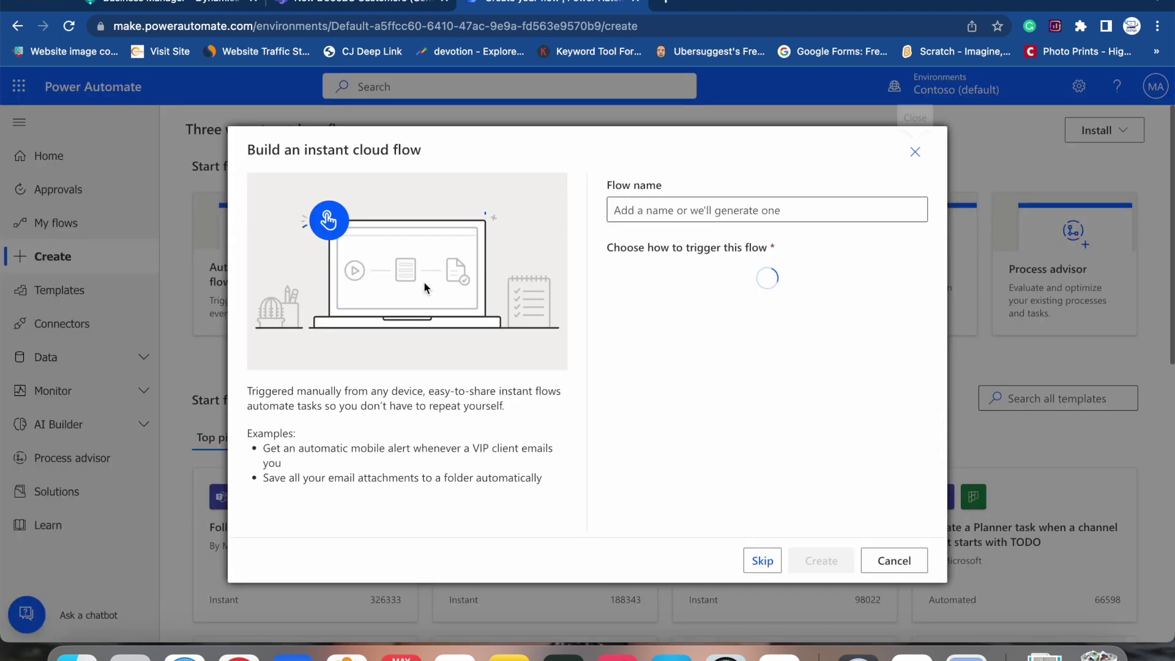
left_click(687, 211)
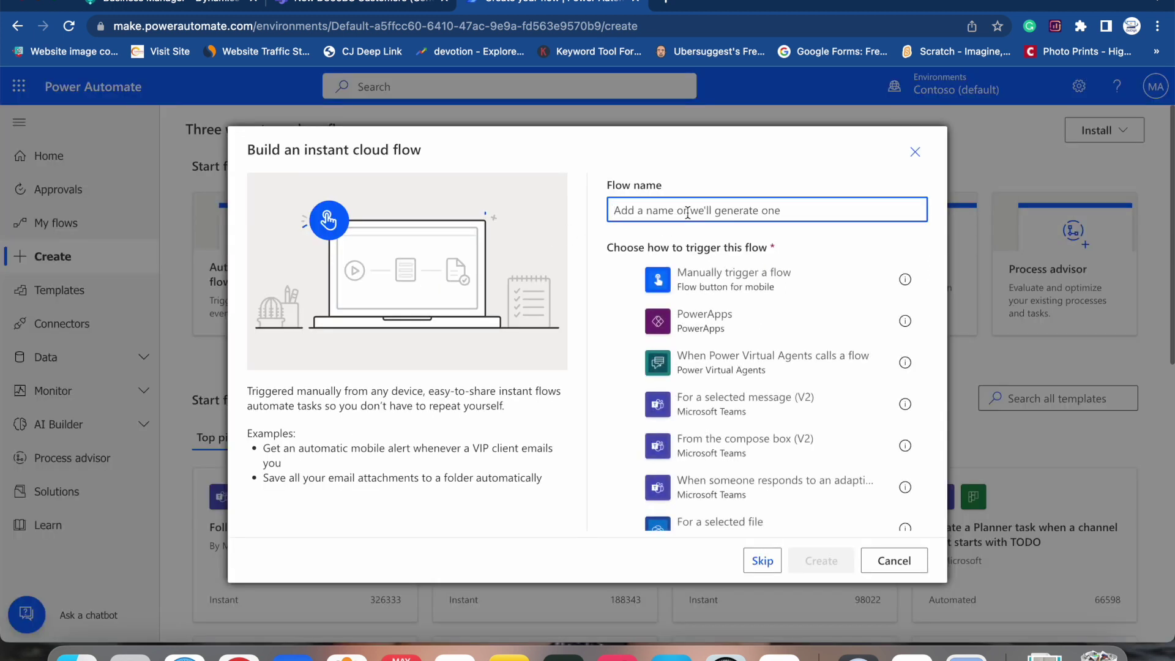
type("Creat")
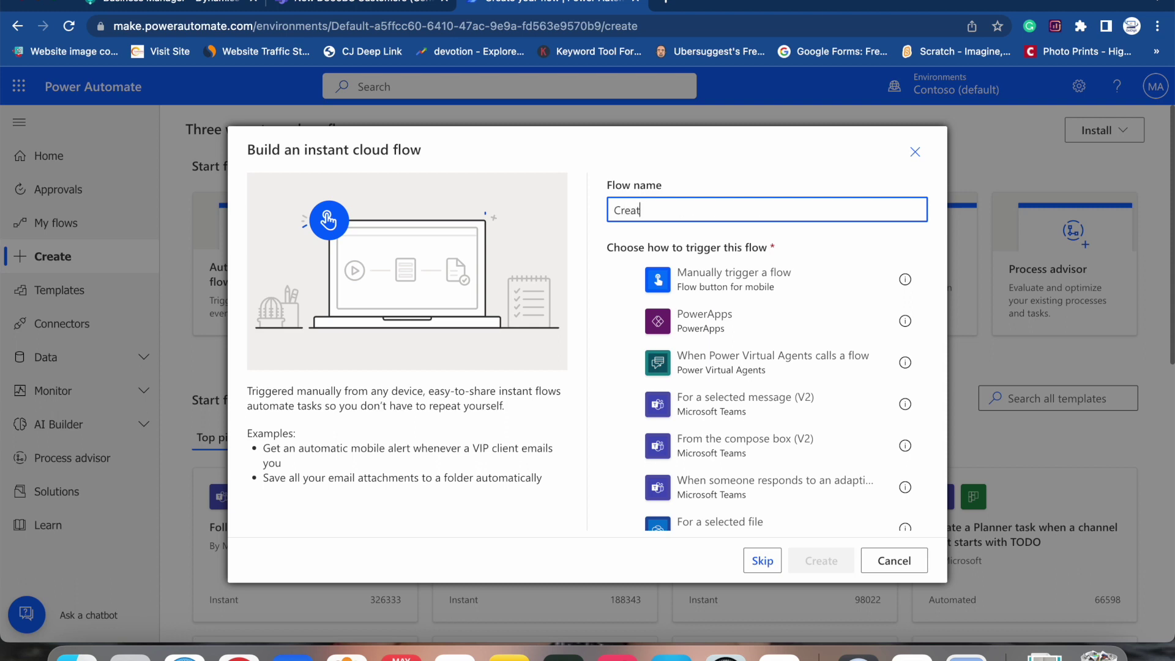
type("e D365 BC Customers")
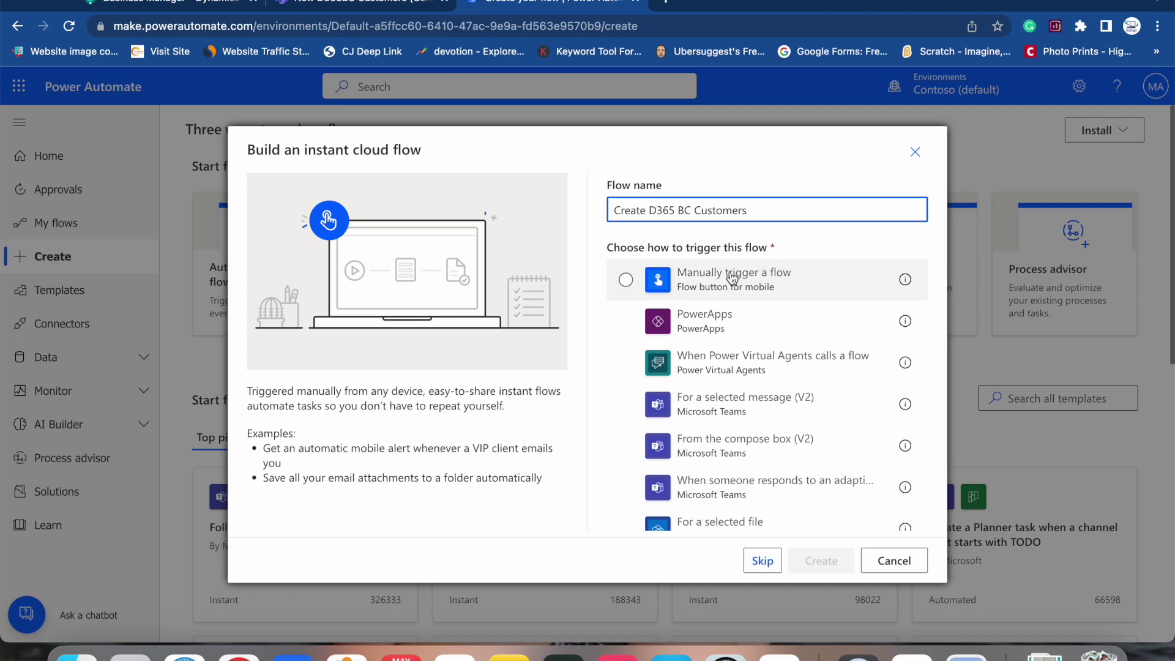
left_click(793, 291)
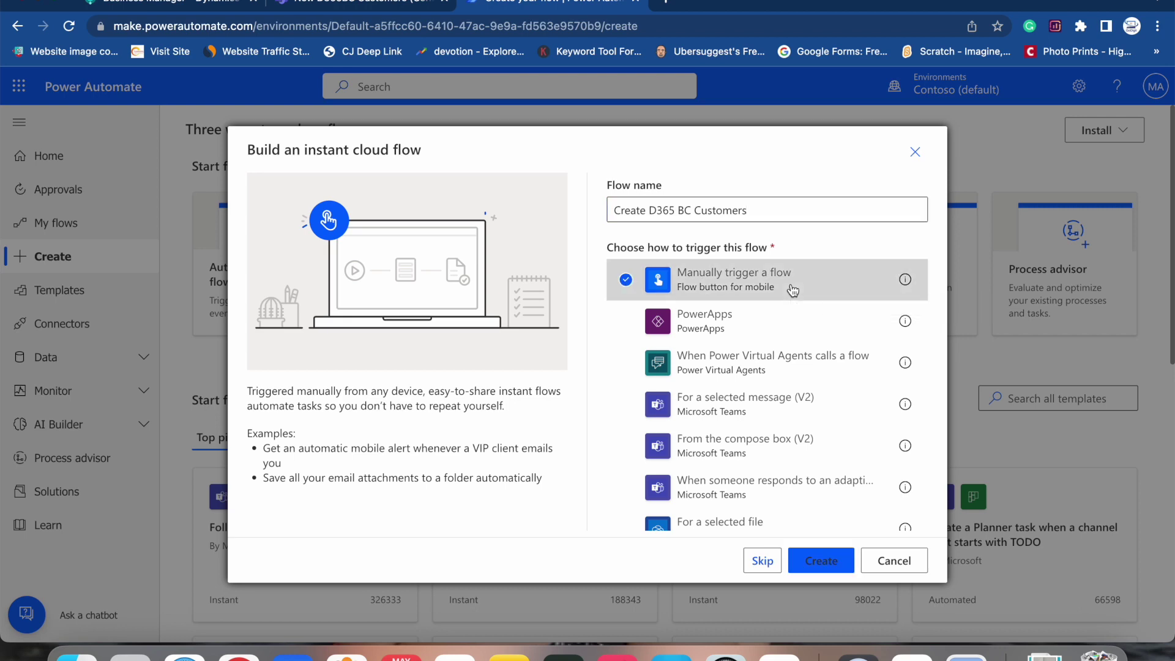
left_click(820, 561)
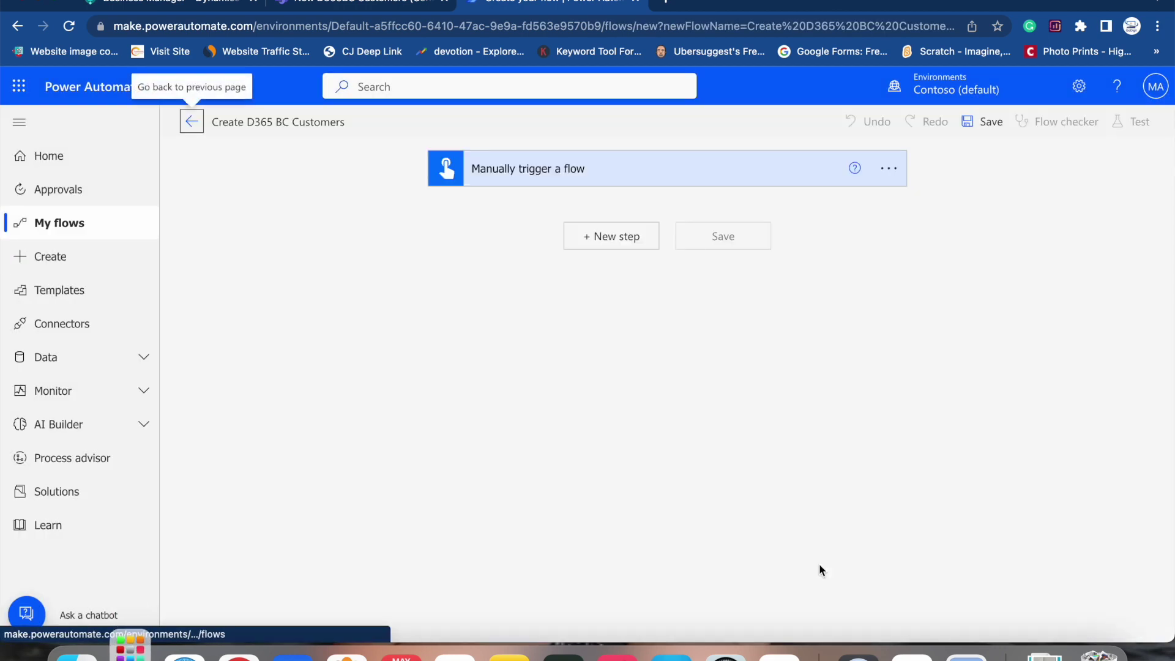
Add a text input titled "Customer No." to the manual trigger
left_click(695, 176)
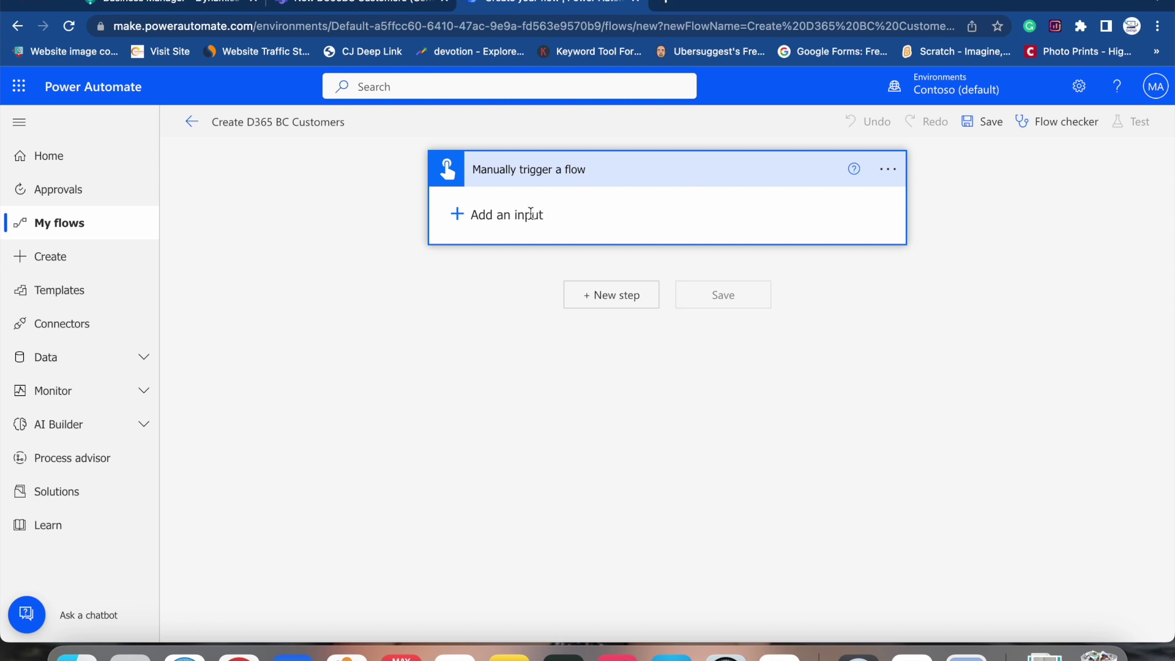
left_click(486, 216)
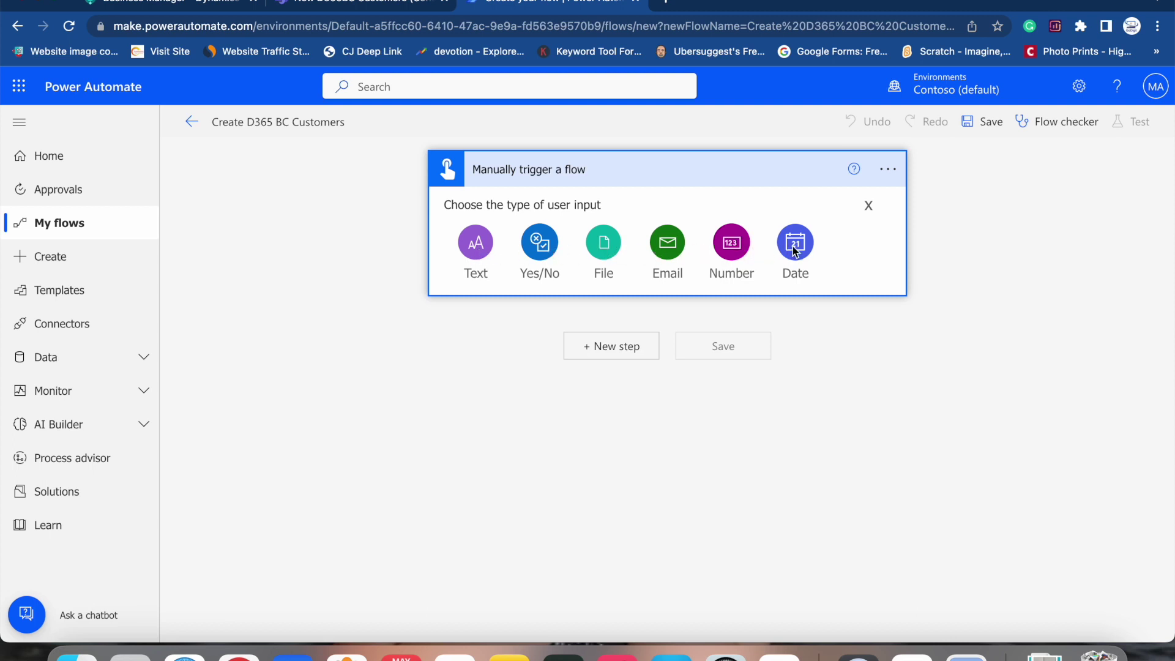
left_click(474, 245)
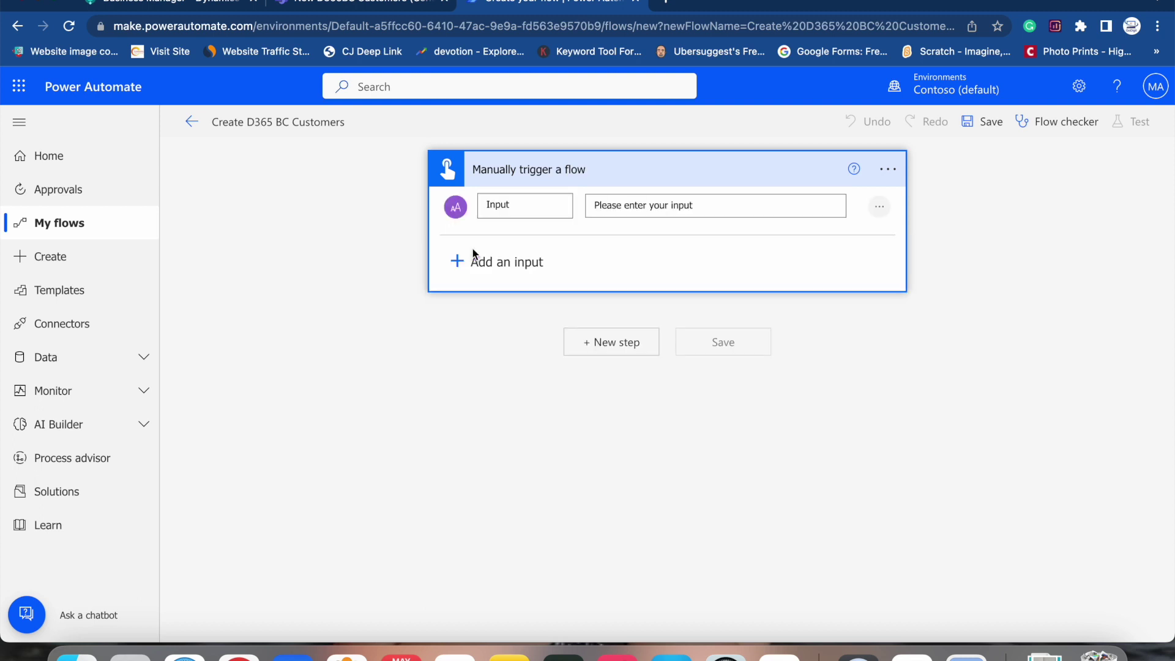
left_click(537, 210)
key("BackSpace")
key("BackSpace")
key("BackSpace")
key("BackSpace")
key("BackSpace")
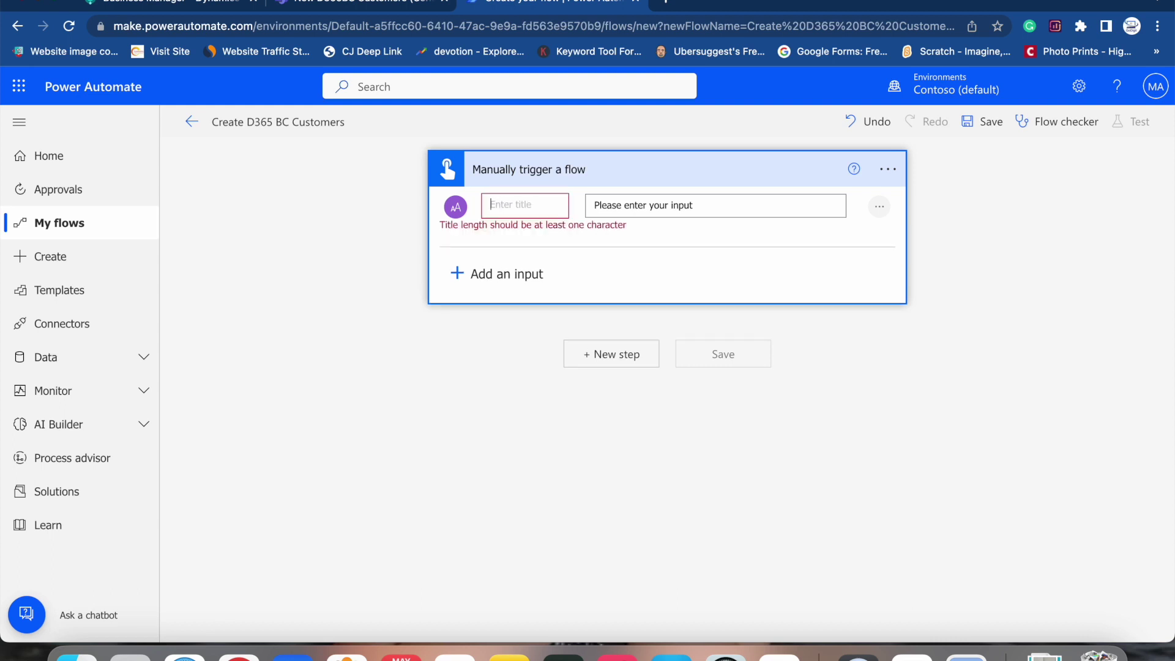
type("Customer No.")
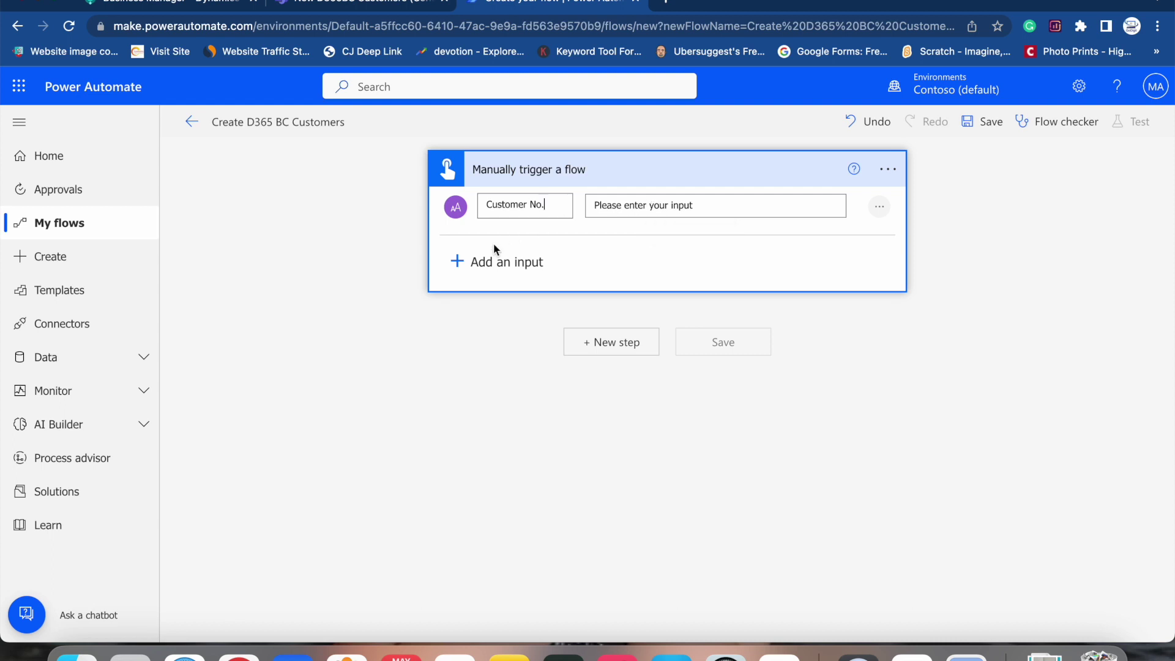
Add a second text input to the manual trigger and title it "Customer Name"
left_click(460, 262)
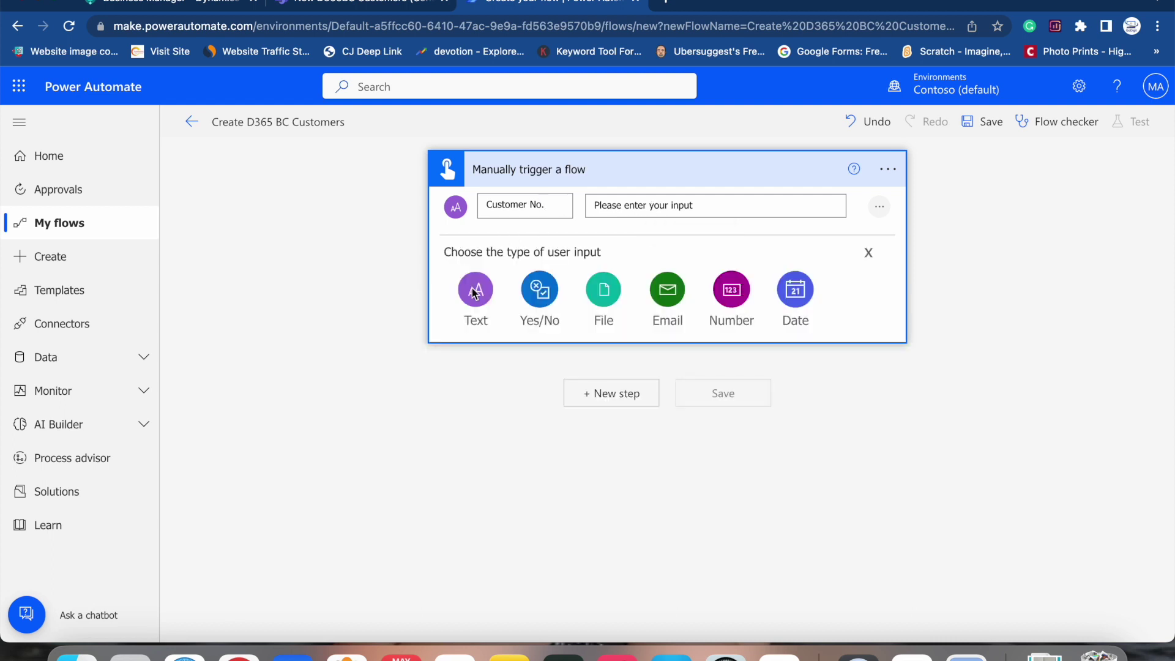
left_click(473, 287)
left_click(525, 263)
key("BackSpace")
key("BackSpace")
key("BackSpace")
key("BackSpace")
key("BackSpace")
key("BackSpace")
key("BackSpace")
key("BackSpace")
type("Customer")
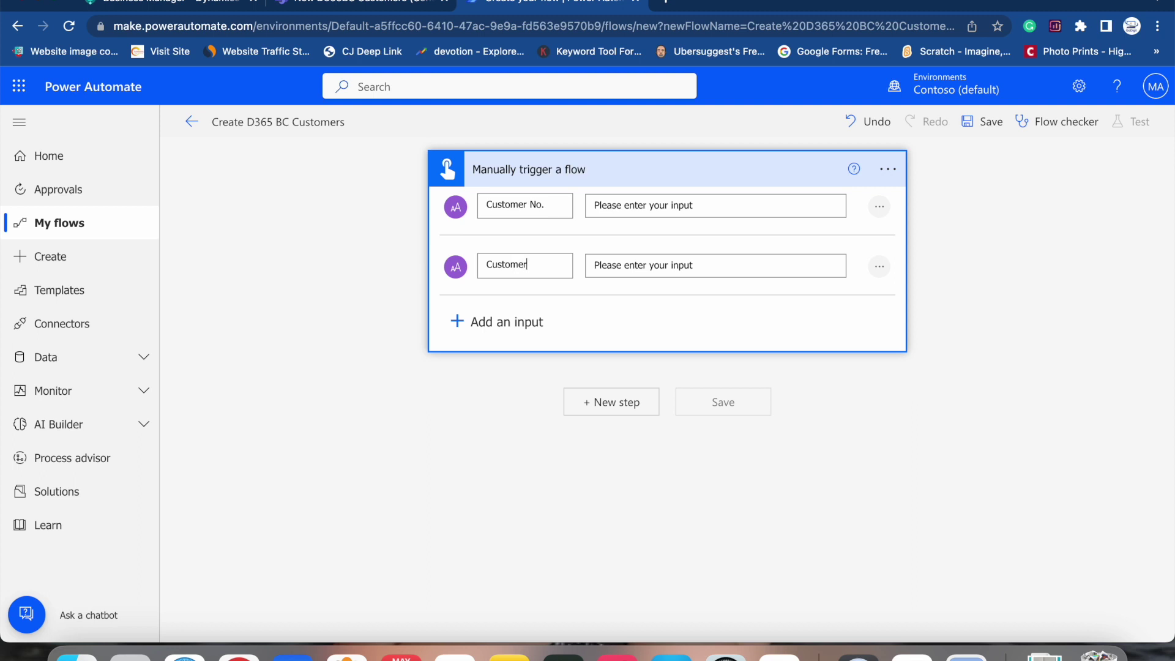
type(" Name")
Add a third text input to the manual trigger and title it "Address"
left_click(461, 319)
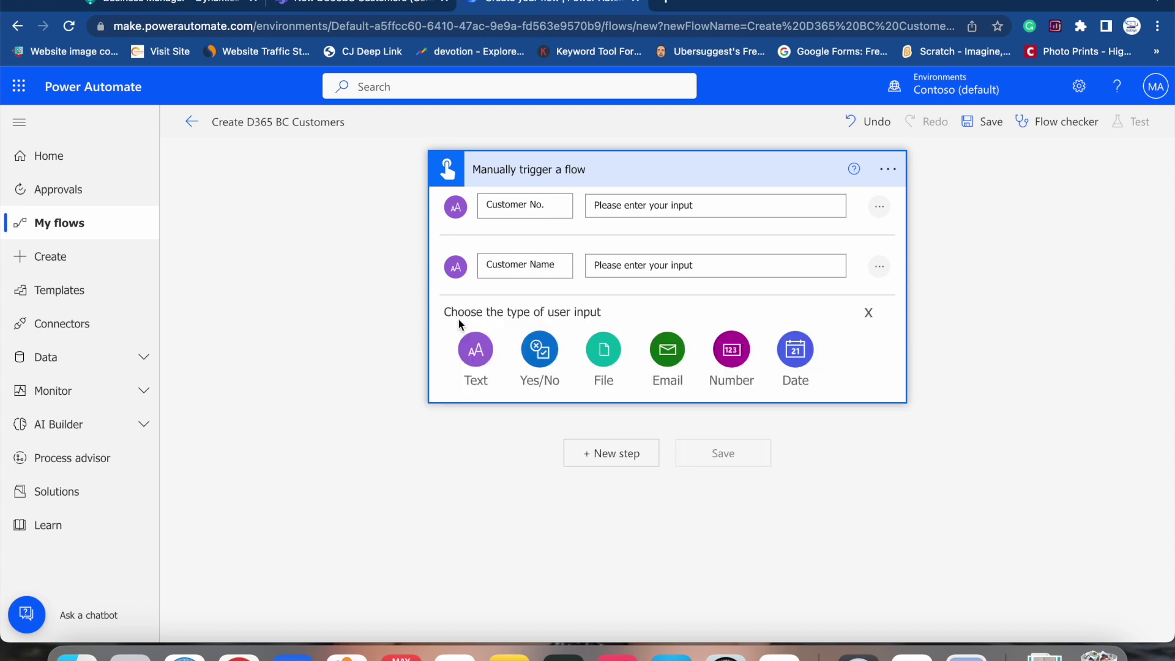
left_click(467, 350)
left_click(535, 321)
key("BackSpace")
key("BackSpace")
key("BackSpace")
key("BackSpace")
key("BackSpace")
key("BackSpace")
key("BackSpace")
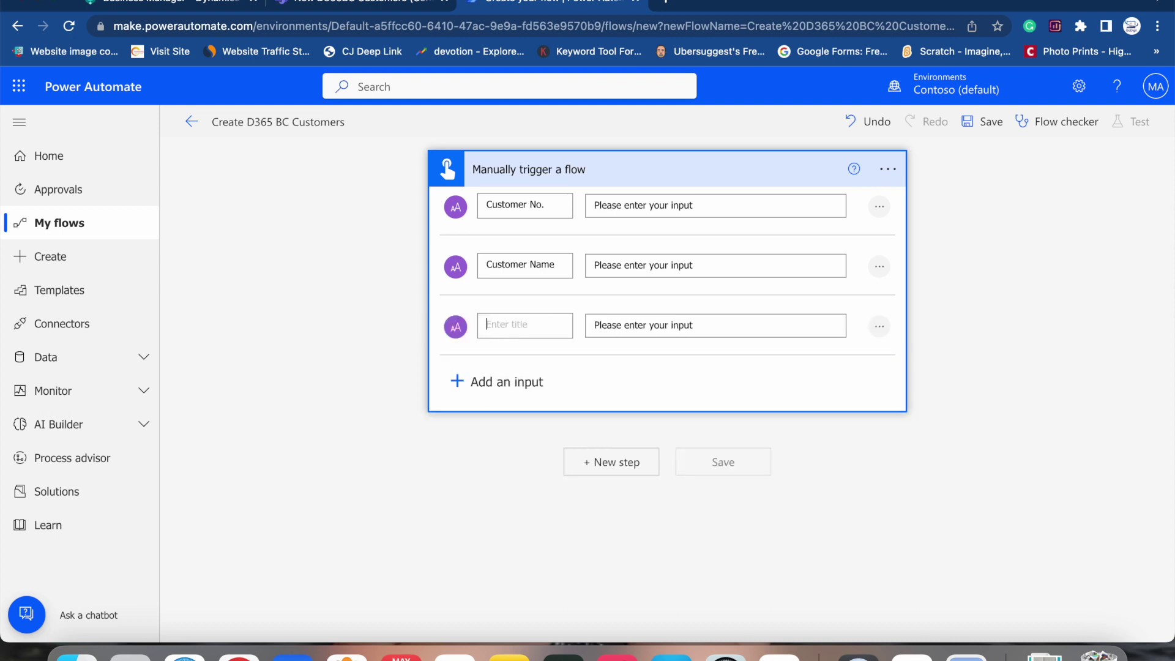
type("Addreabad")
key("BackSpace")
key("BackSpace")
key("BackSpace")
key("BackSpace")
type("ss")
Add a fourth text input to the manual trigger and title it "Email"
left_click(457, 382)
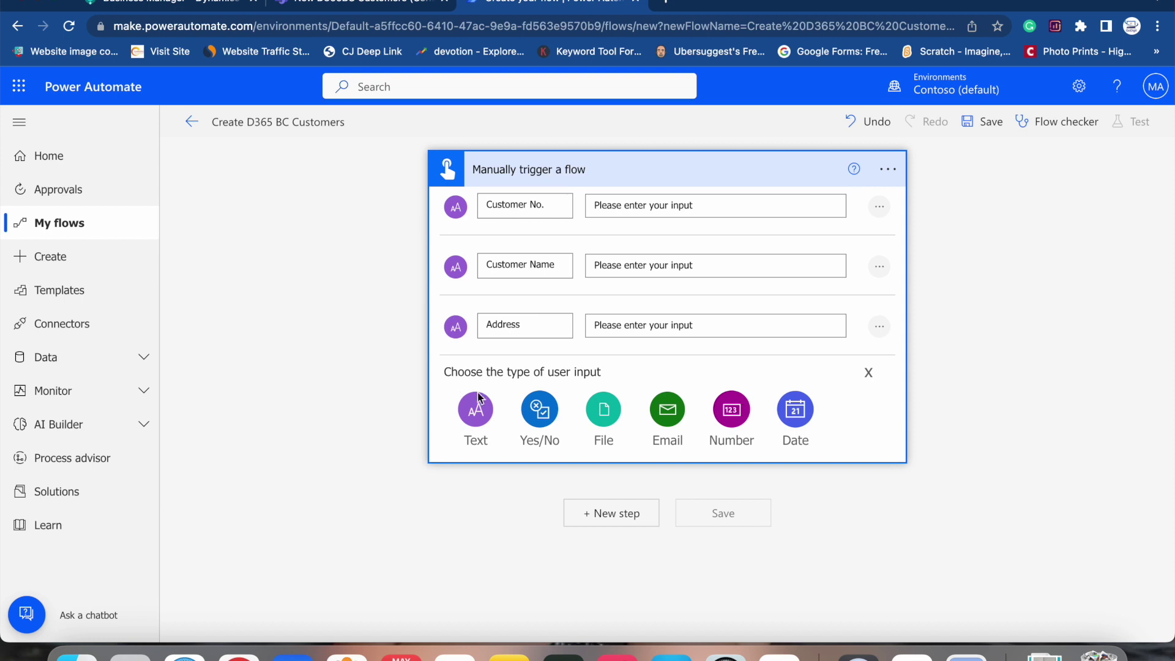
left_click(481, 411)
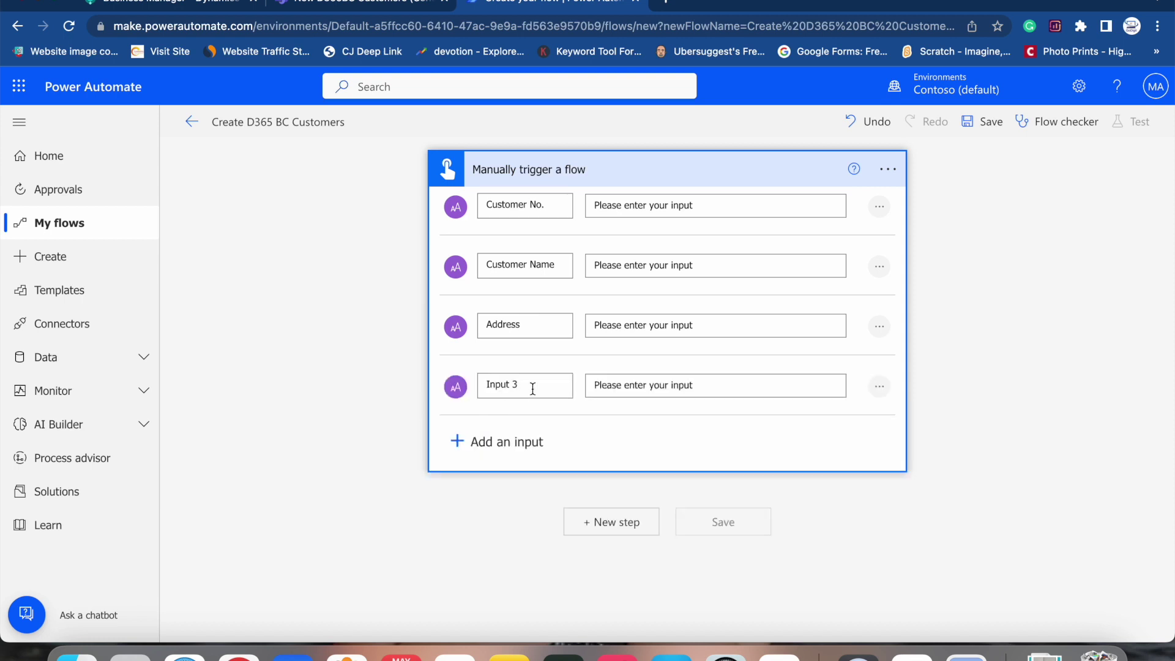
key("BackSpace")
key("BackSpace")
key("BackSpace")
key("BackSpace")
key("BackSpace")
key("BackSpace")
key("BackSpace")
type("Email")
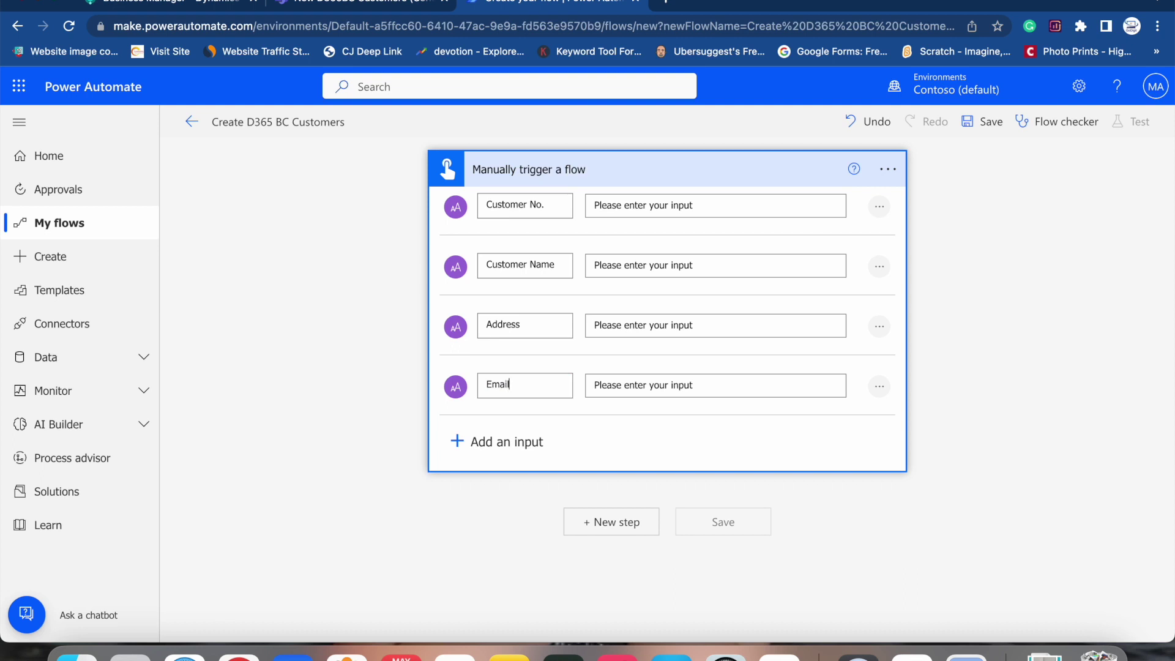
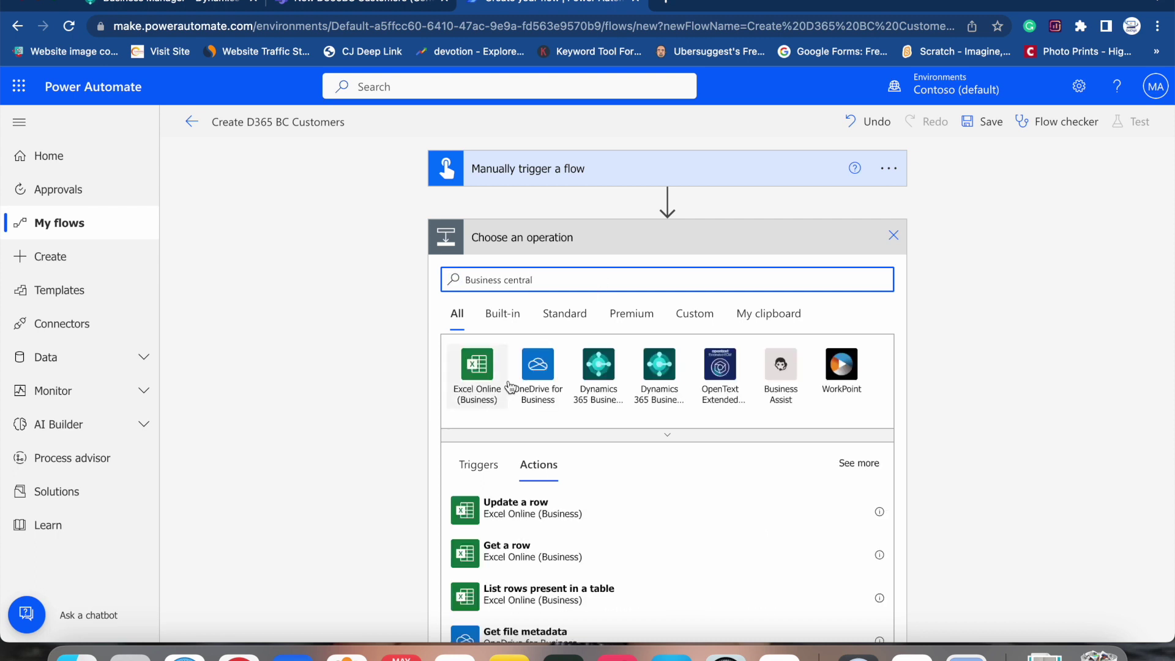
Add the Dynamics 365 Business Central action Create record (V3) after the manual trigger
left_click(598, 367)
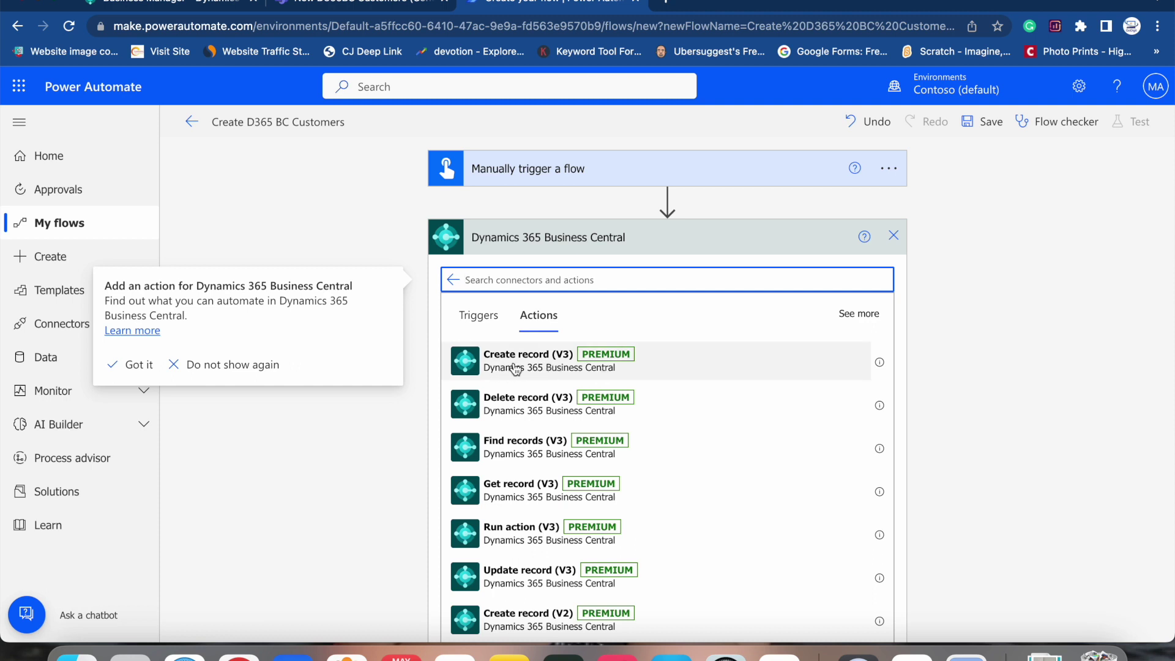
left_click(516, 369)
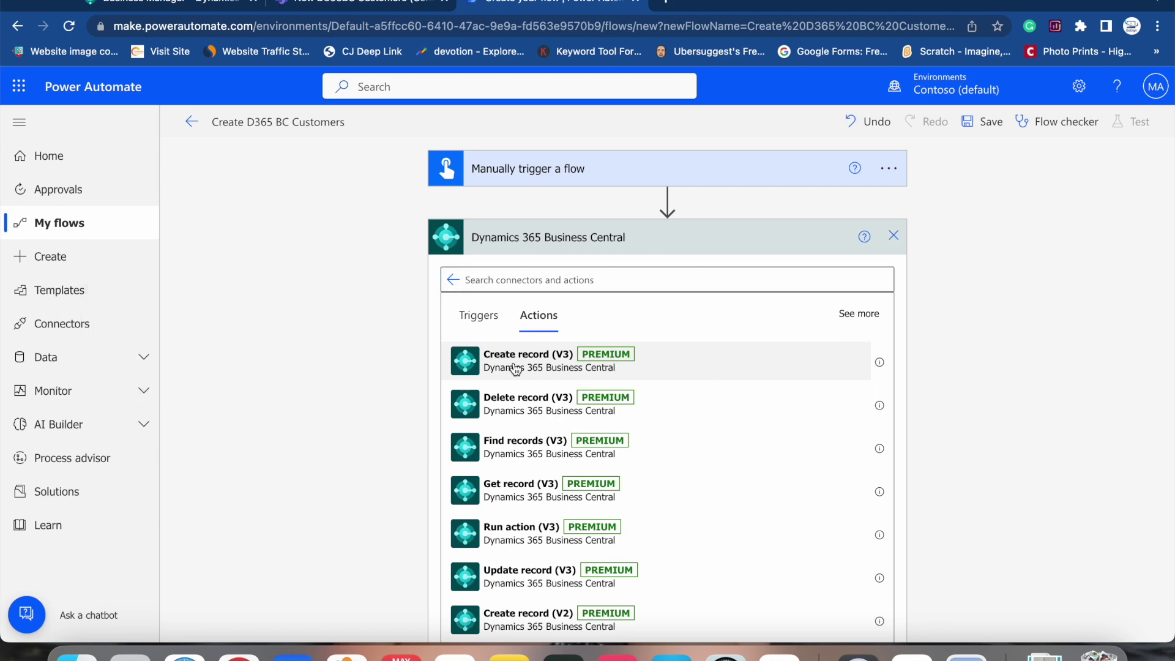
left_click(515, 369)
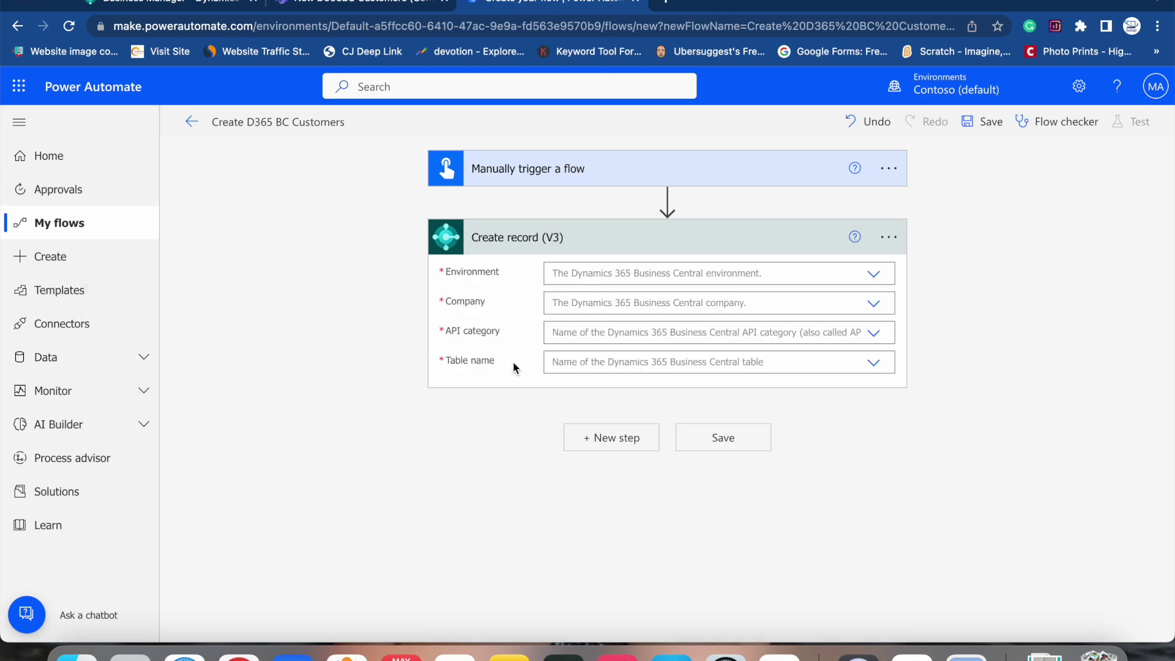
Set the Create record action's environment to BC22TEST and its company to CRONUS AU
left_click(873, 277)
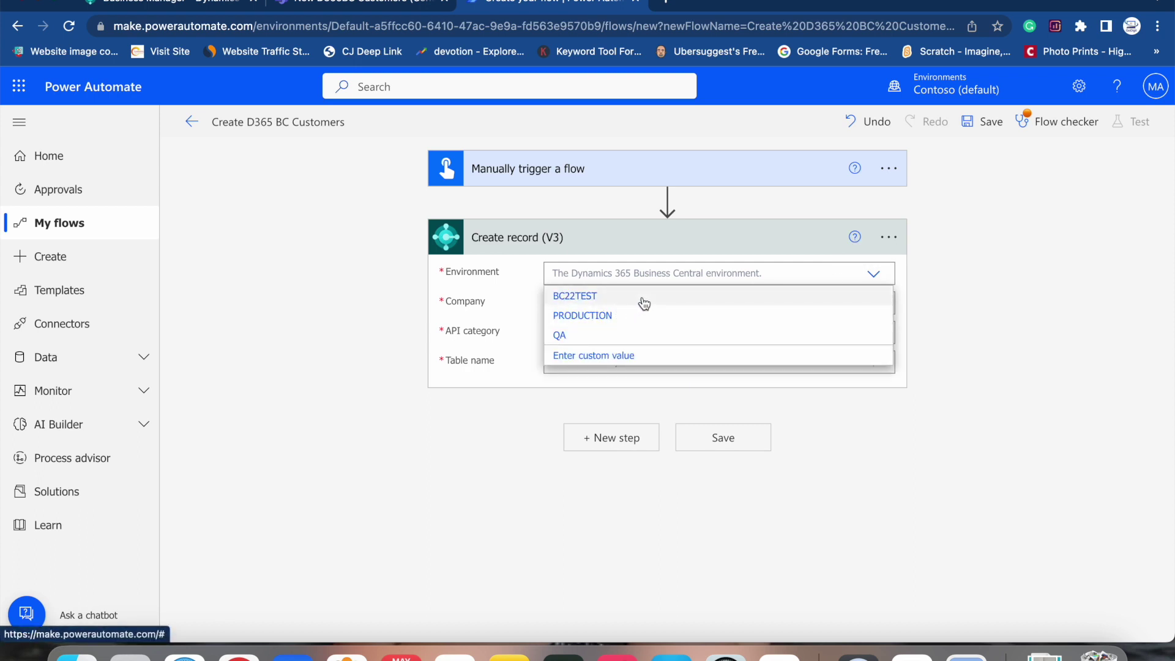
left_click(641, 304)
left_click(874, 304)
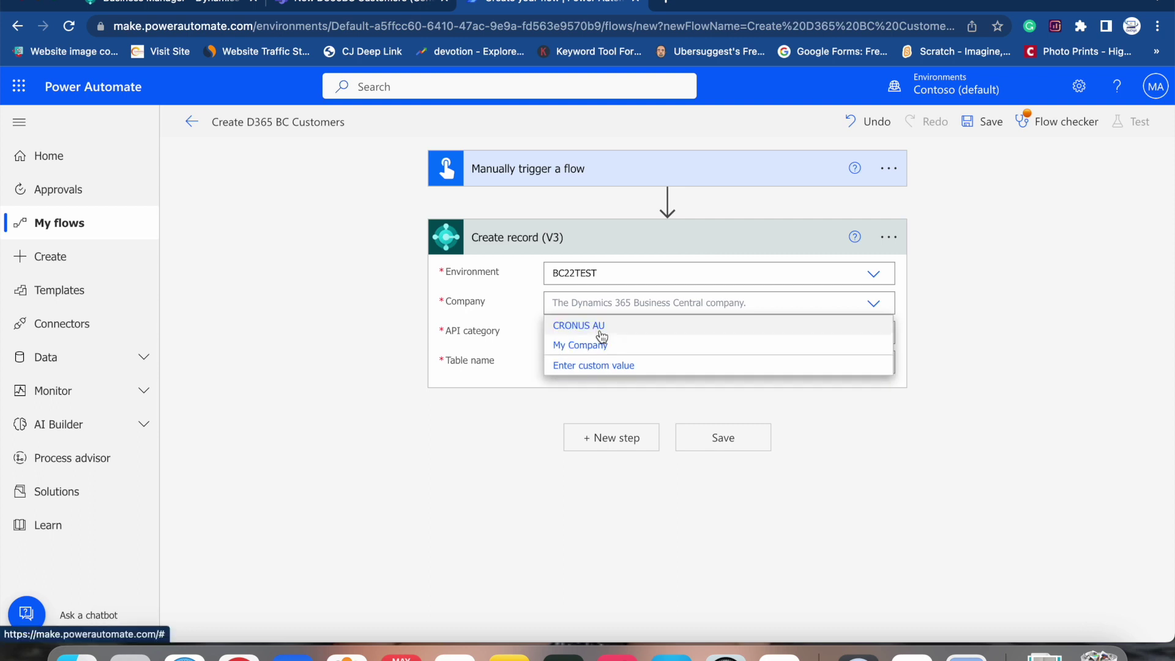
left_click(602, 330)
Set the Create record action's API category to v2.0 and its table name to customers
left_click(874, 335)
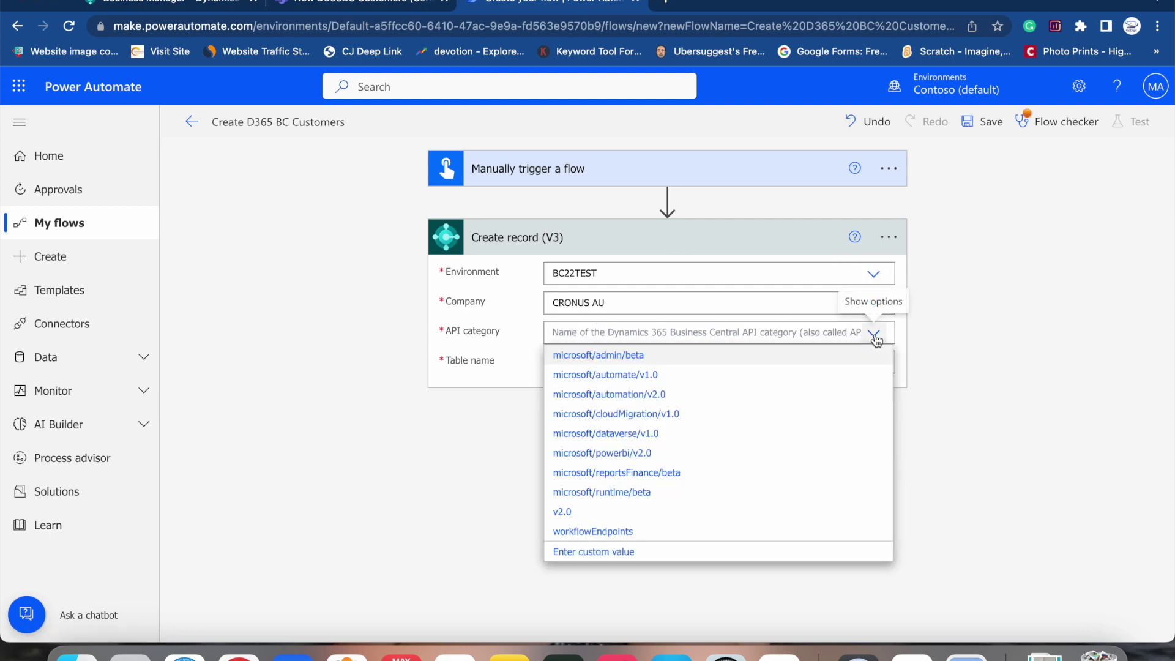
left_click(593, 512)
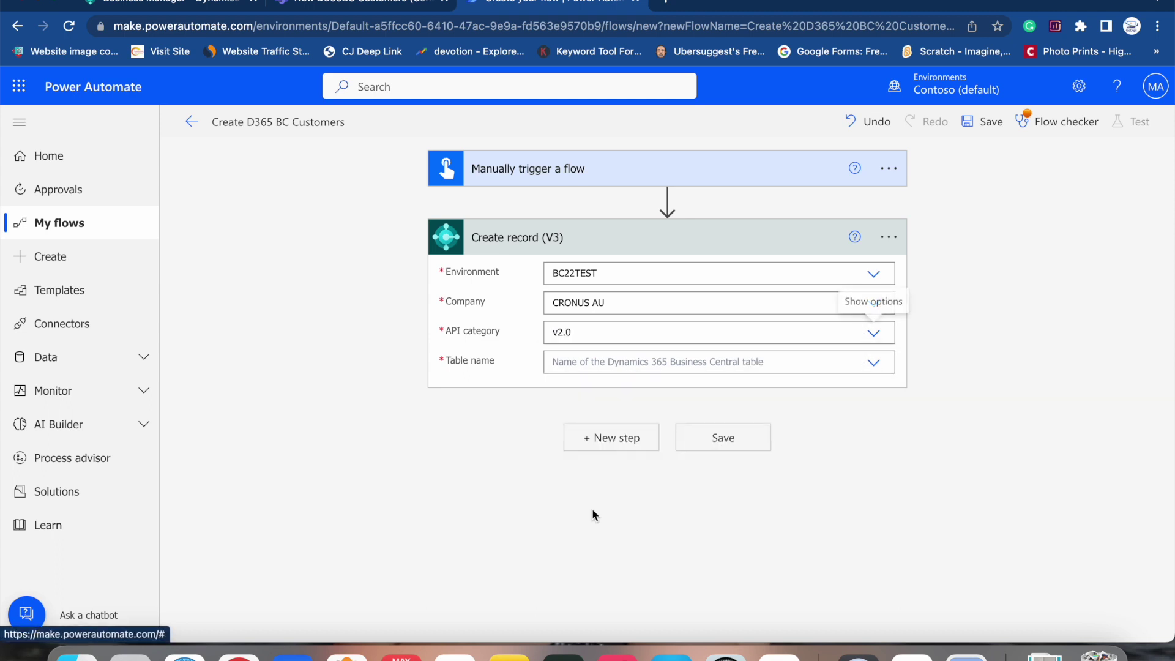
left_click(875, 363)
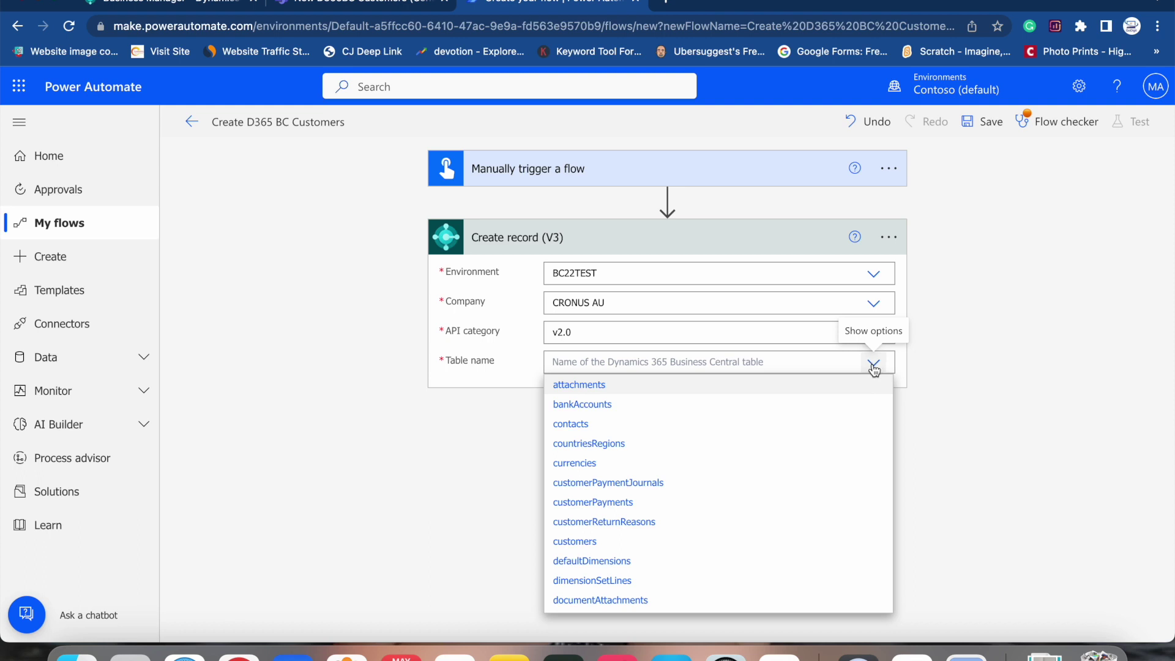
left_click(588, 542)
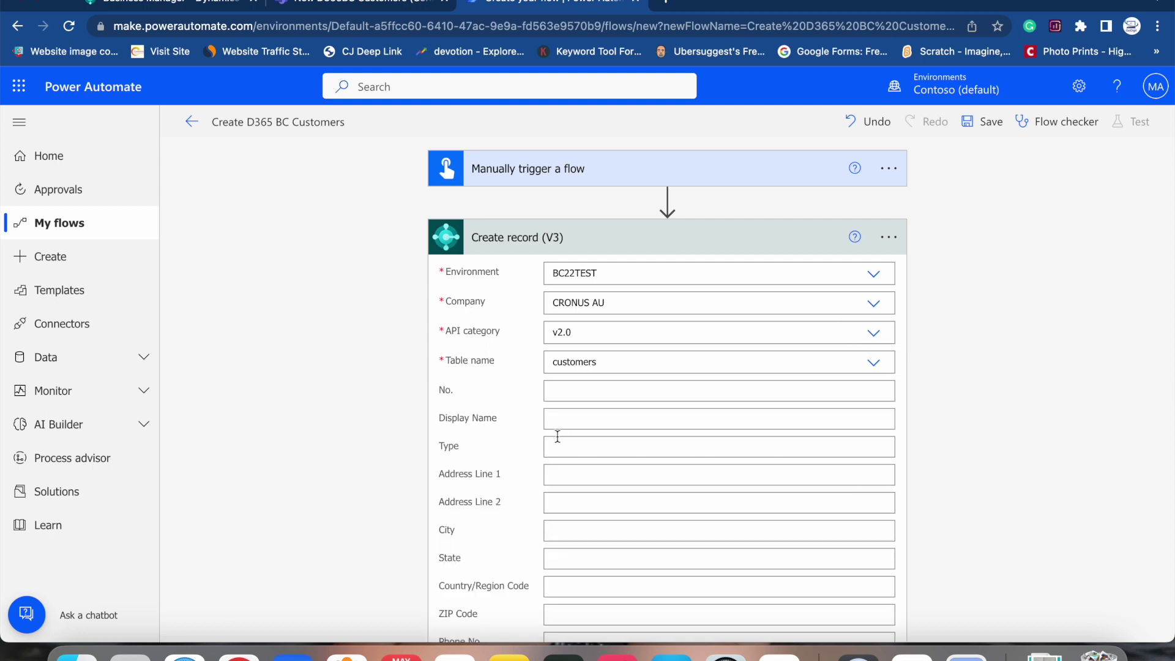
Fill the new record's No. field with the trigger's Customer No. dynamic content
scroll(579, 391, "down", 2)
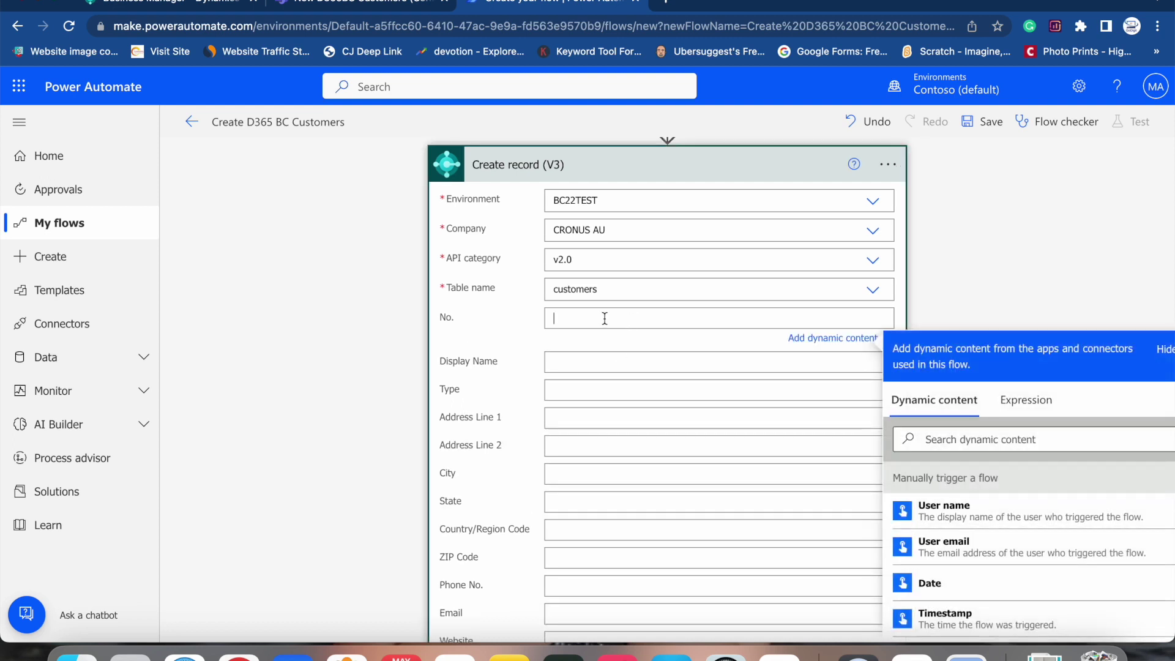
scroll(604, 318, "up", 2)
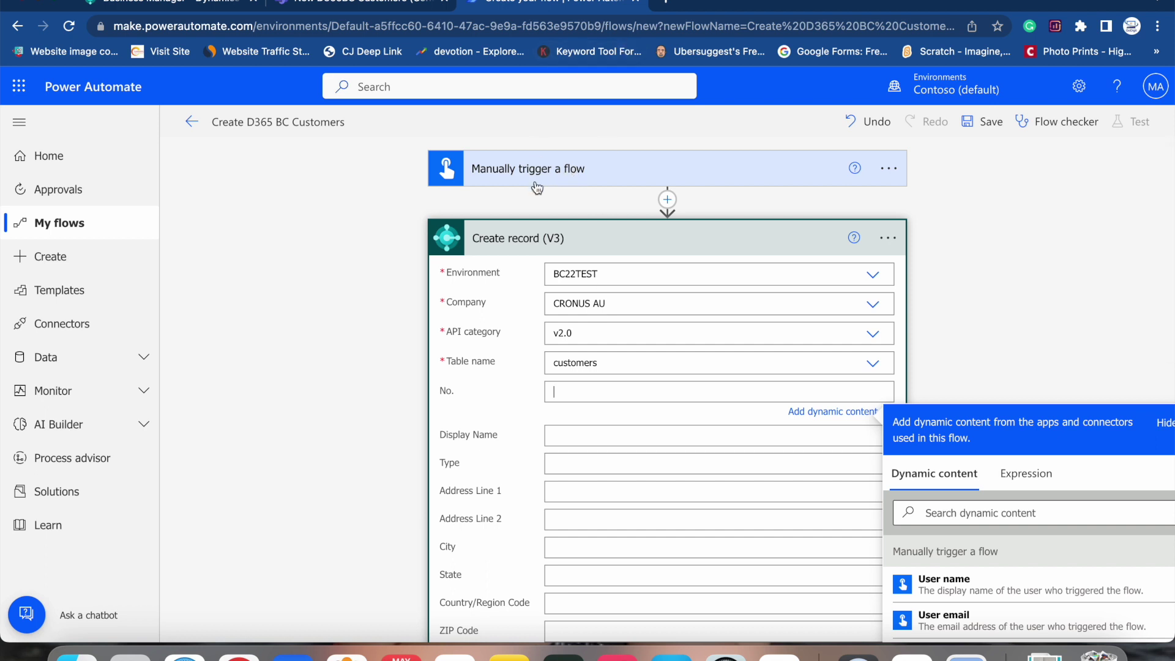
scroll(576, 376, "down", 3)
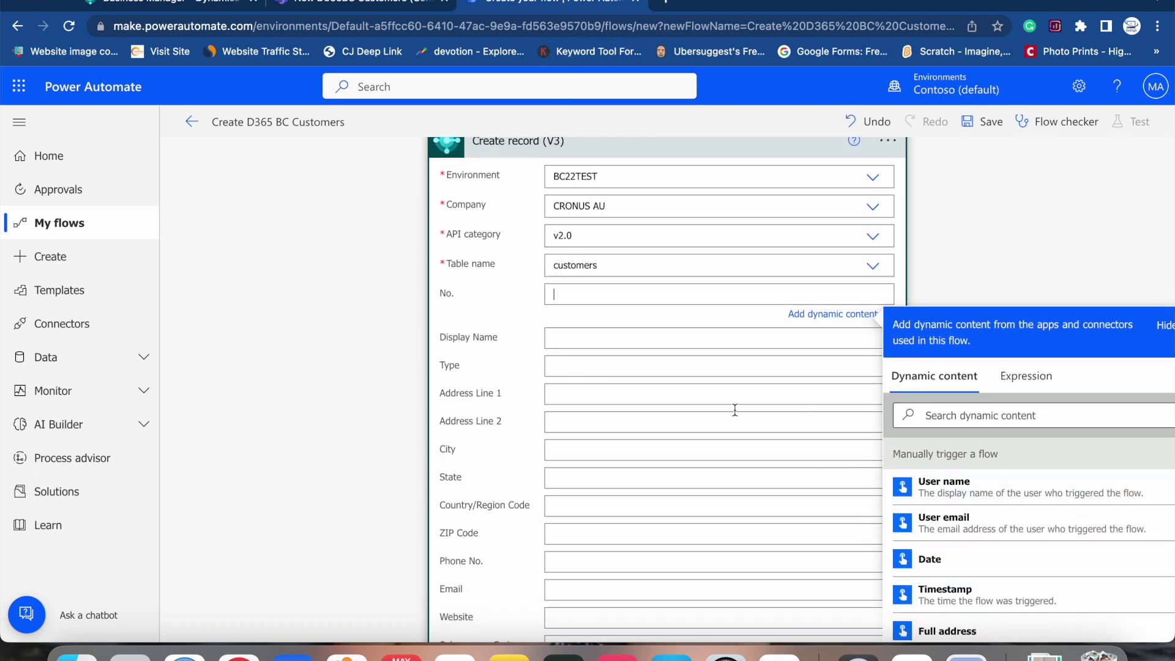
scroll(973, 485, "down", 1)
scroll(973, 484, "up", 1)
scroll(972, 572, "down", 4)
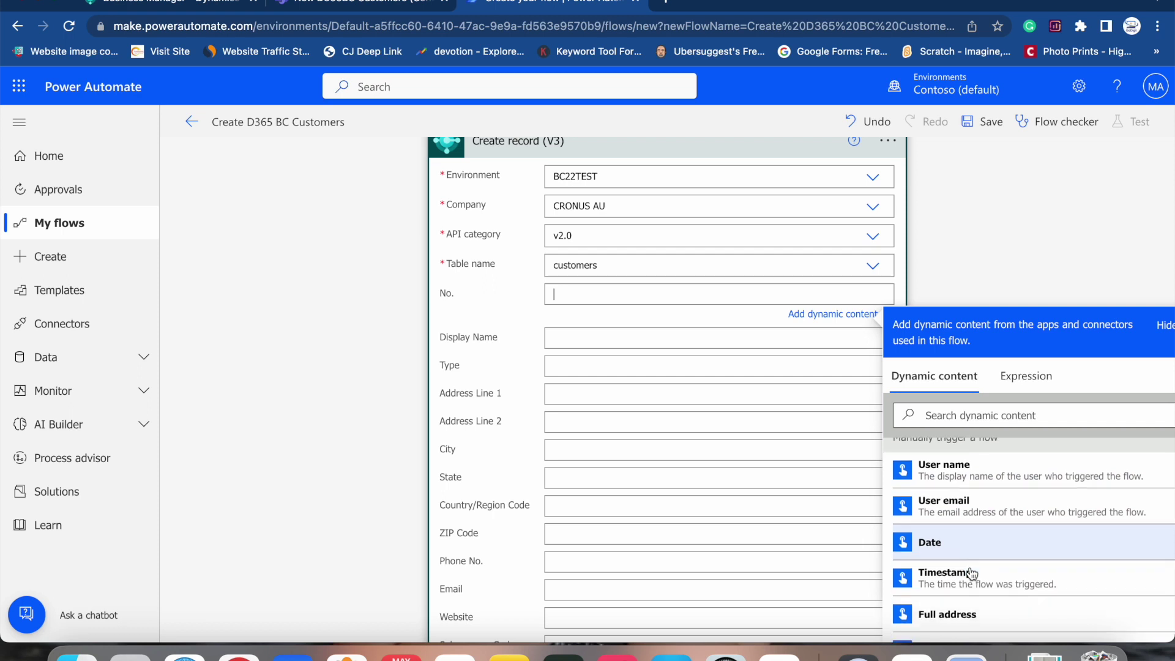
scroll(972, 574, "down", 2)
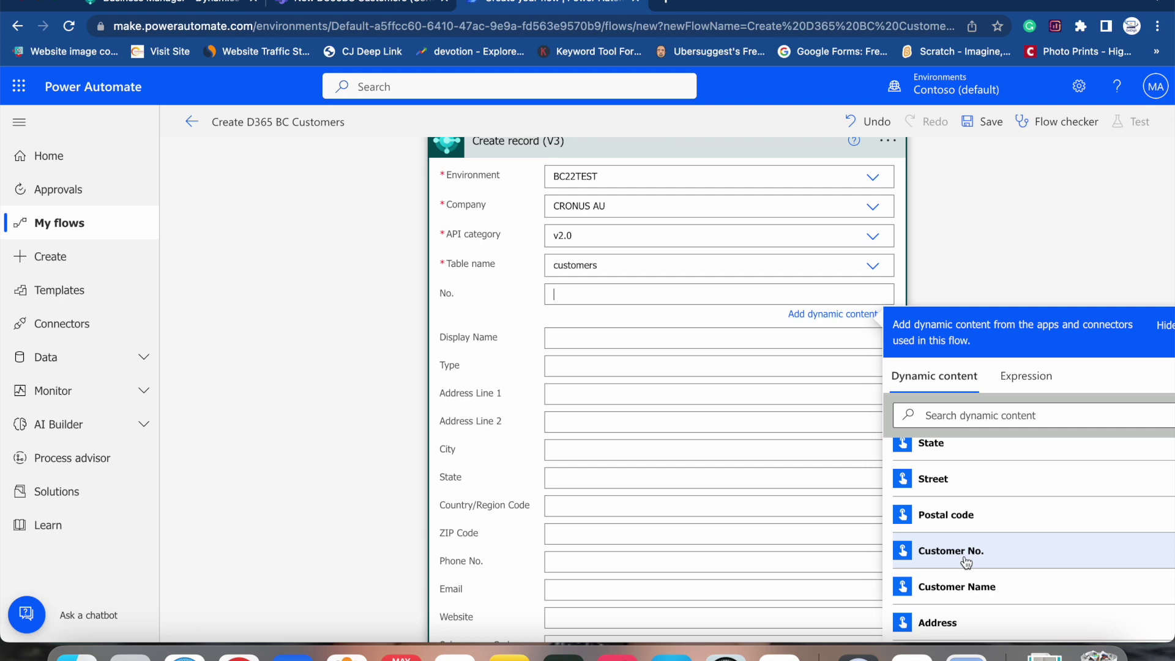
left_click(966, 563)
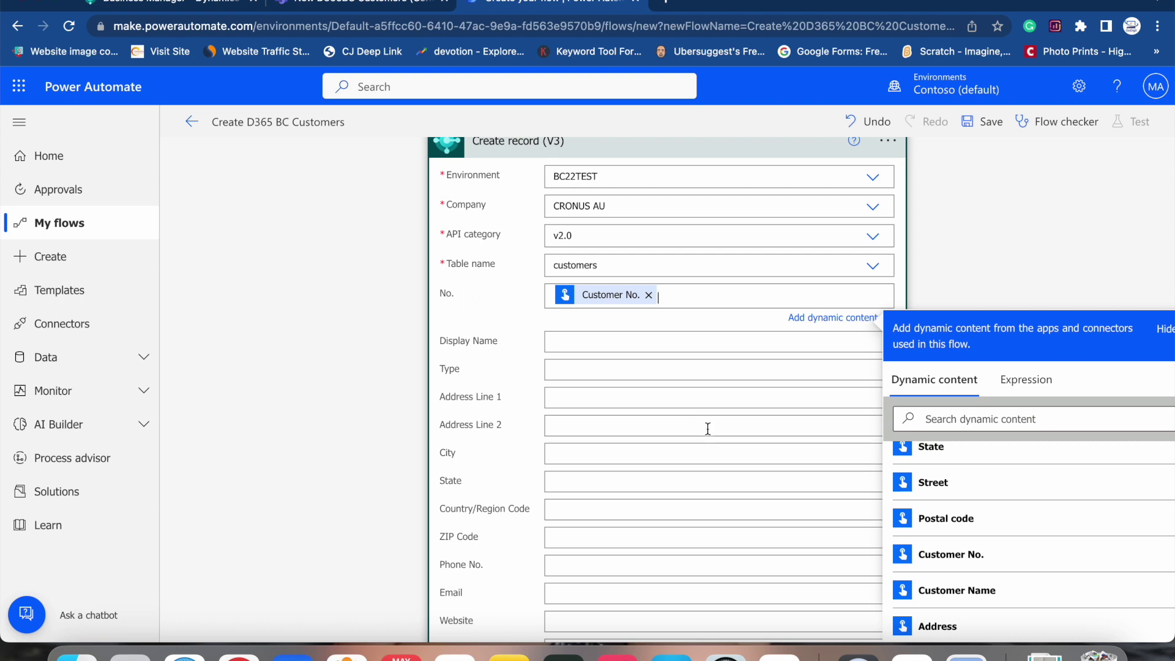
Fill the record's Display Name field with the trigger's Customer Name dynamic content
left_click(634, 345)
scroll(1025, 594, "down", 2)
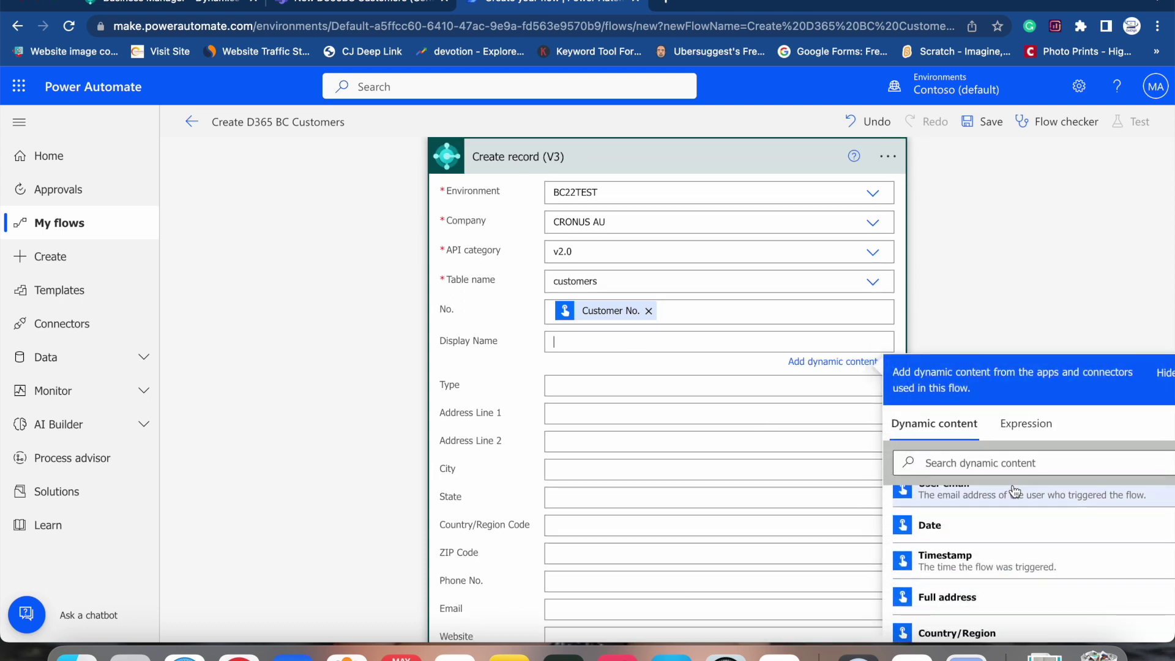
scroll(1016, 508, "down", 3)
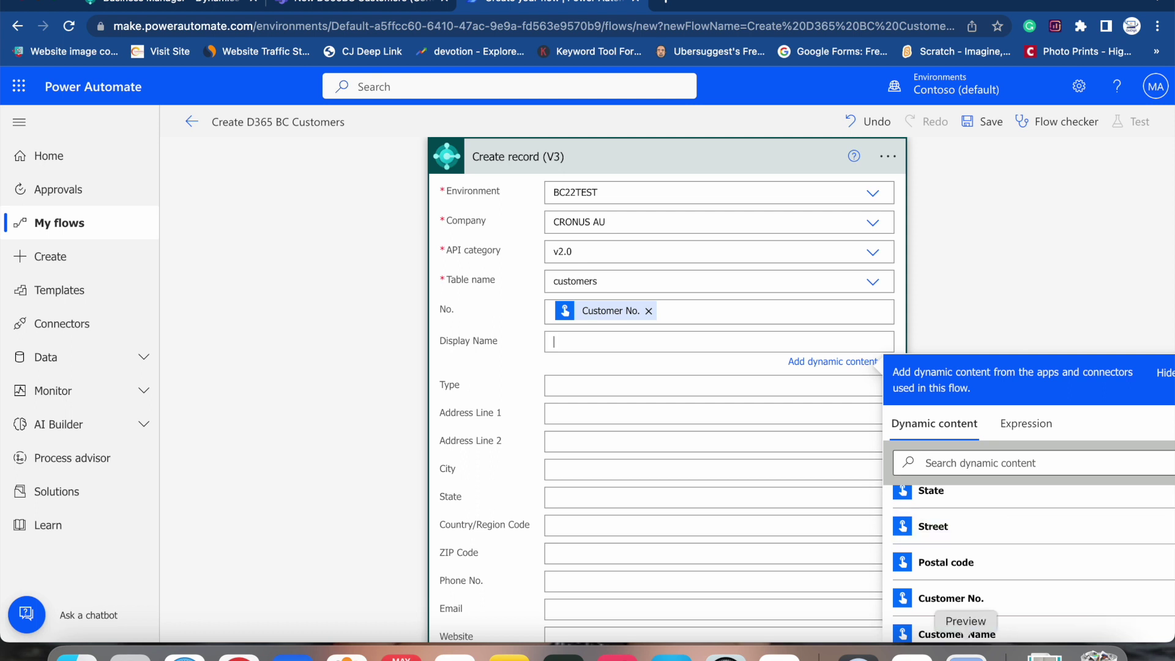
left_click(1016, 639)
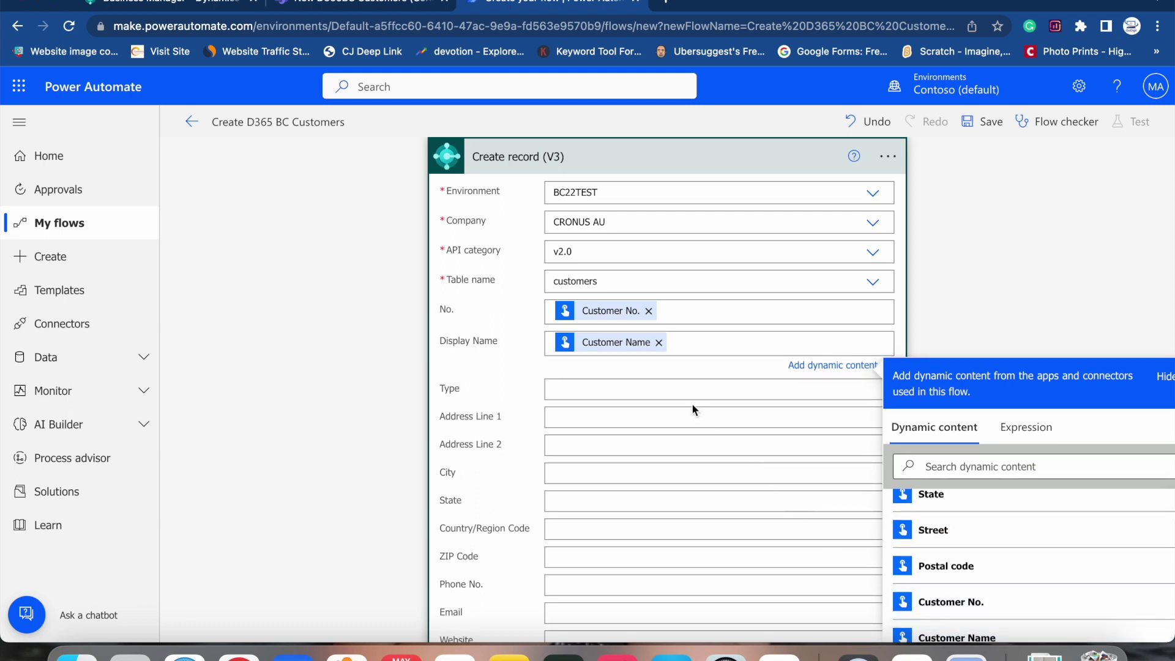
Set the record's Type to Company and fill Address Line 1 with the trigger's Address dynamic content
type("Company")
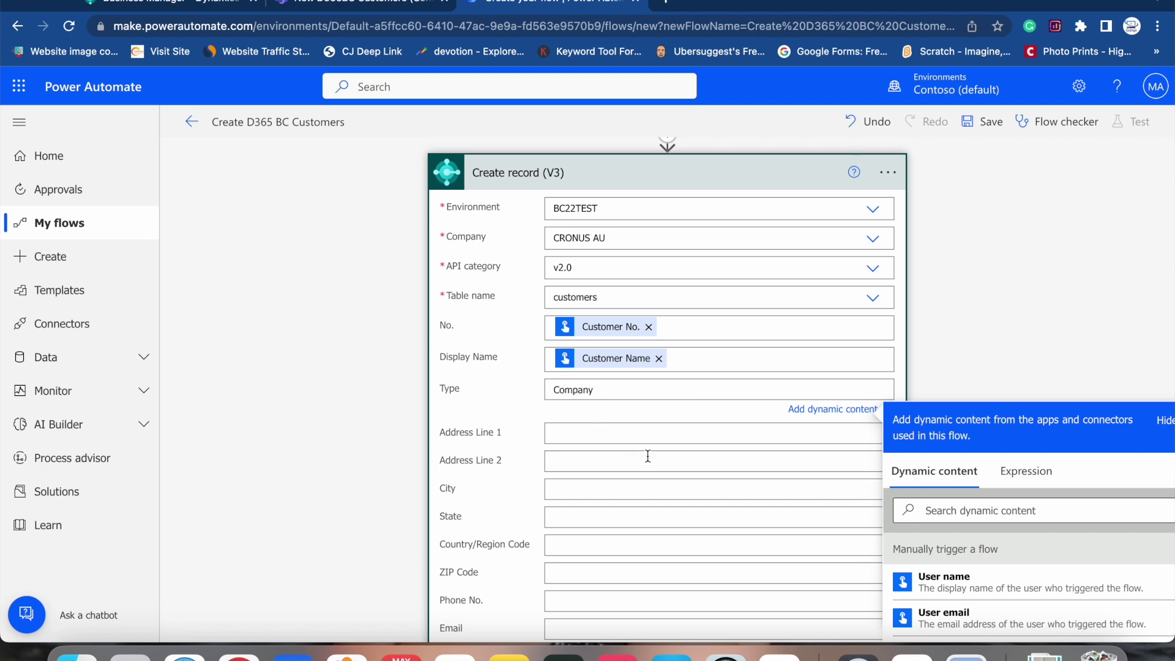
left_click(691, 433)
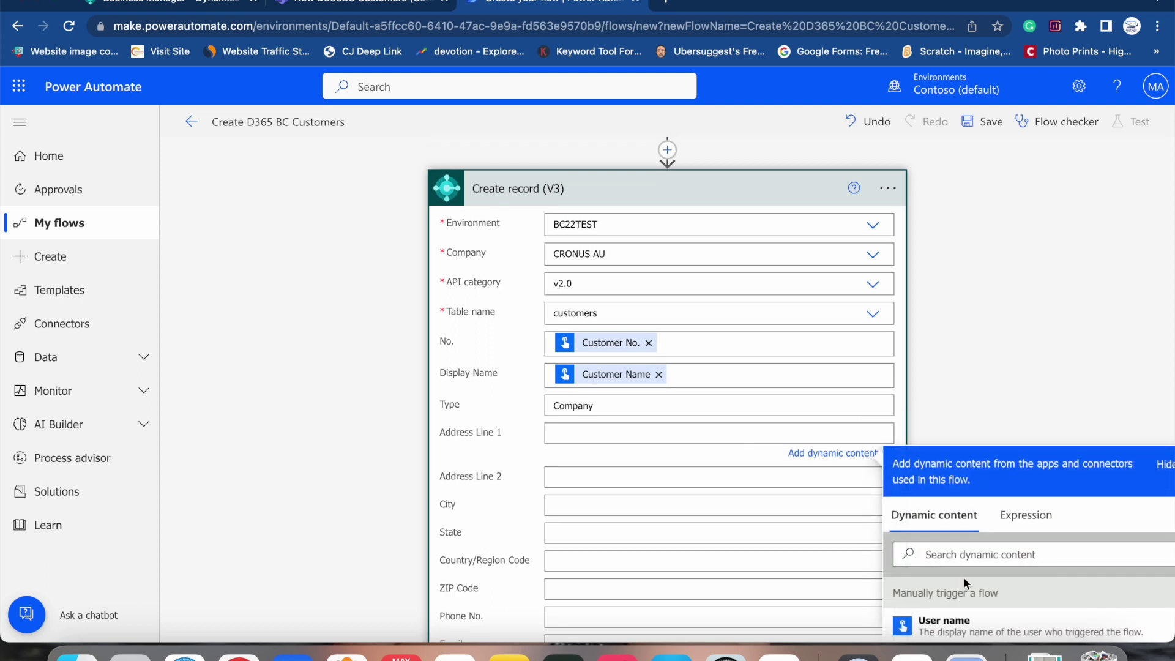
scroll(971, 599, "down", 10)
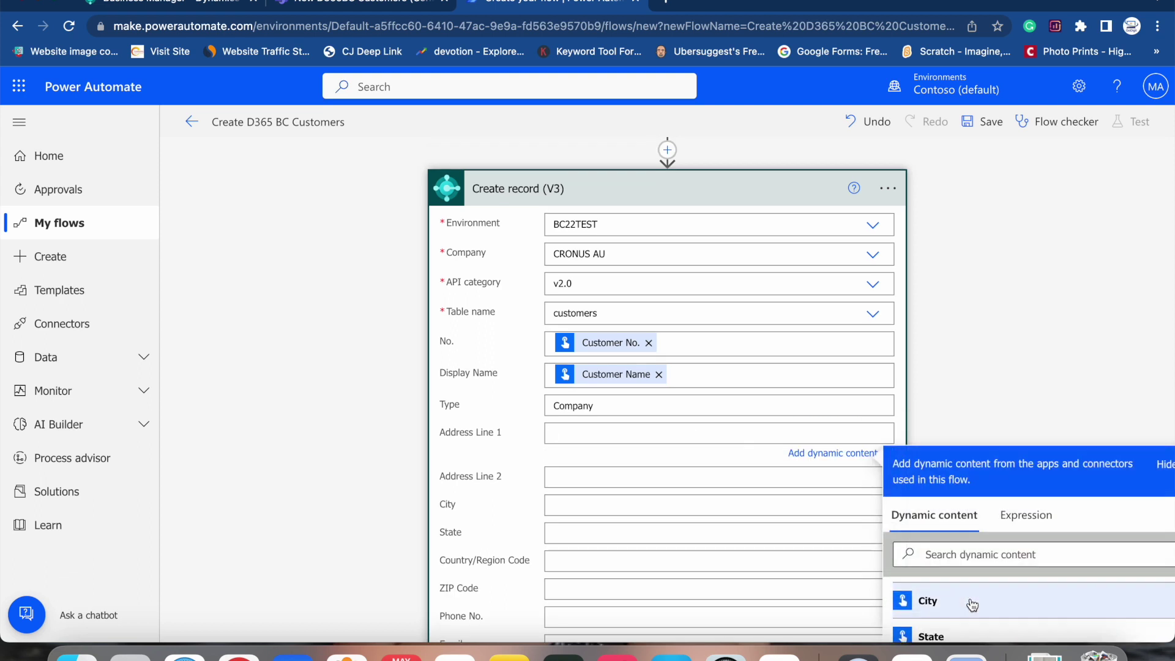
scroll(972, 605, "down", 5)
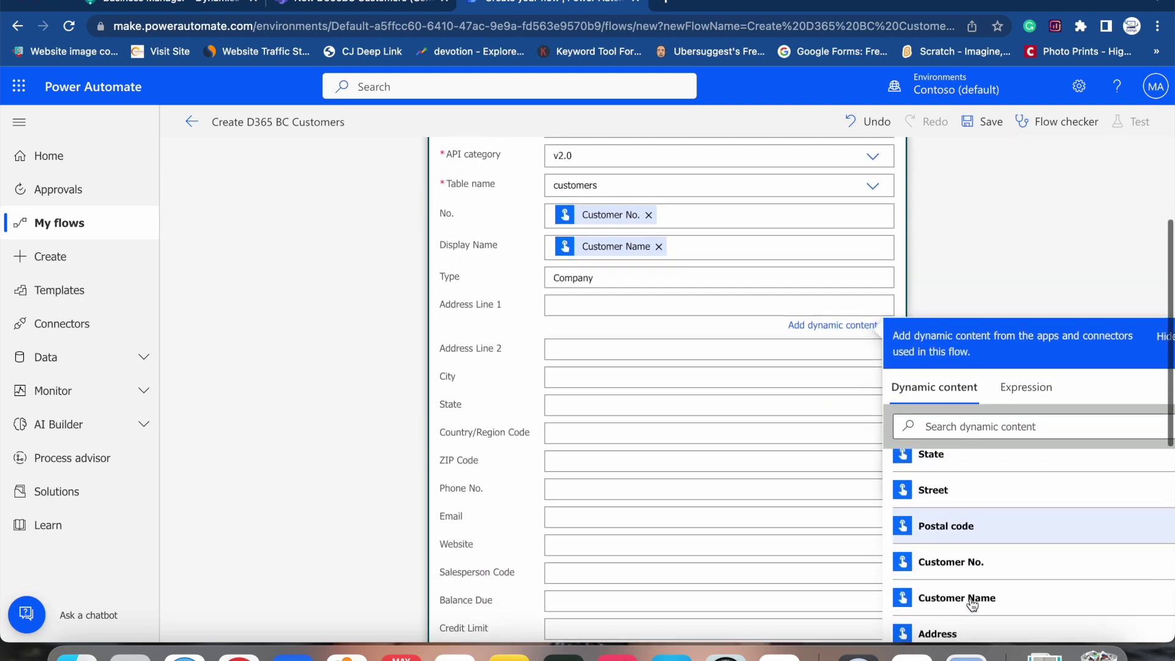
left_click(972, 604)
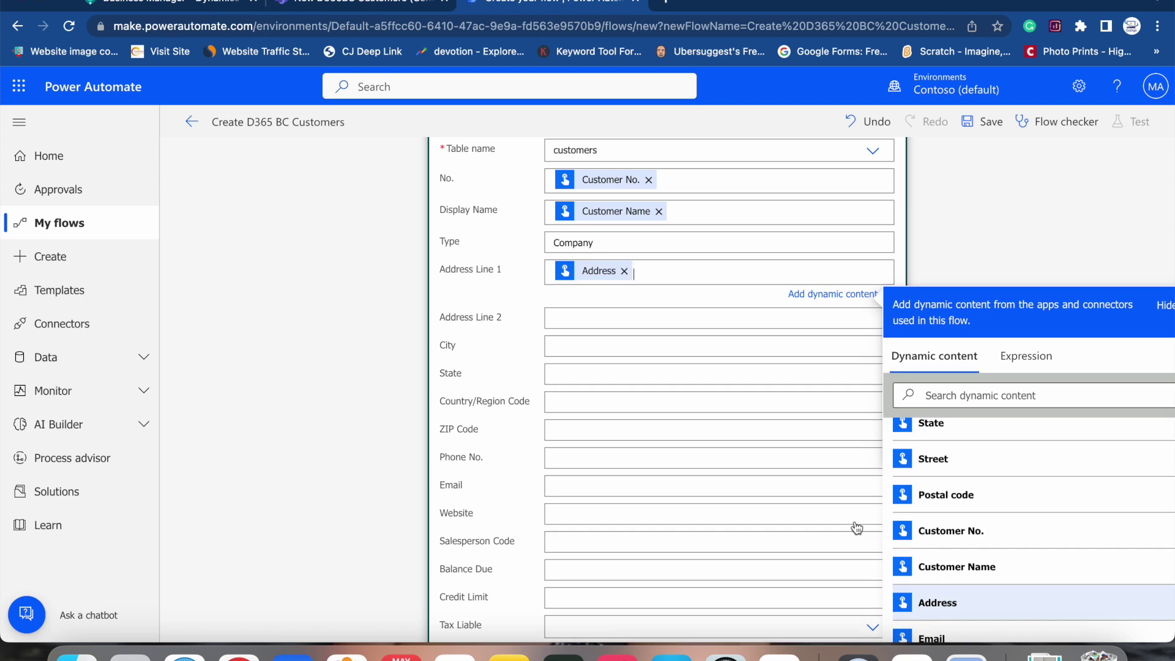
Fill the record's Email field with the trigger's Email dynamic content
left_click(621, 485)
scroll(976, 608, "down", 5)
scroll(976, 608, "down", 5)
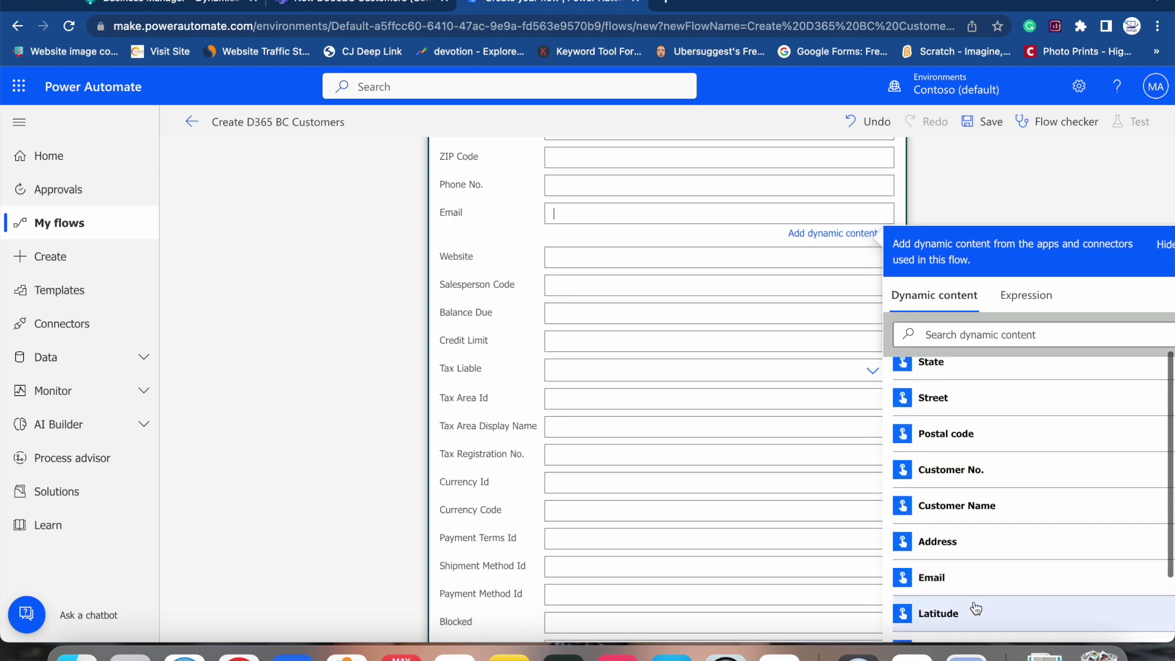
left_click(935, 586)
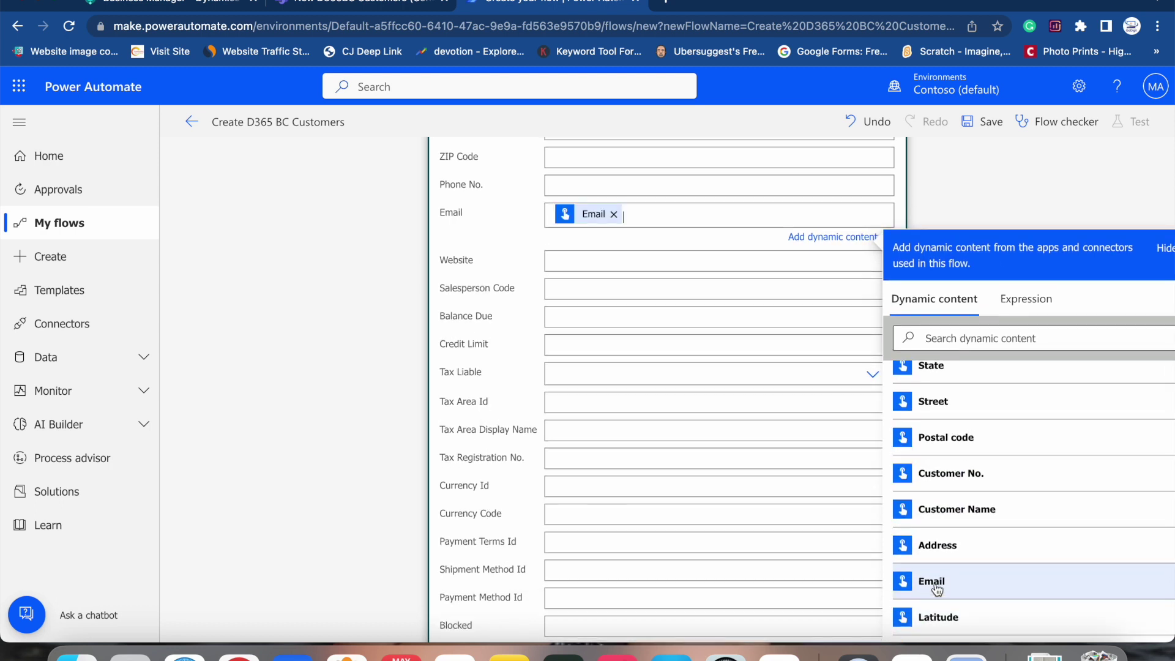
left_click(246, 386)
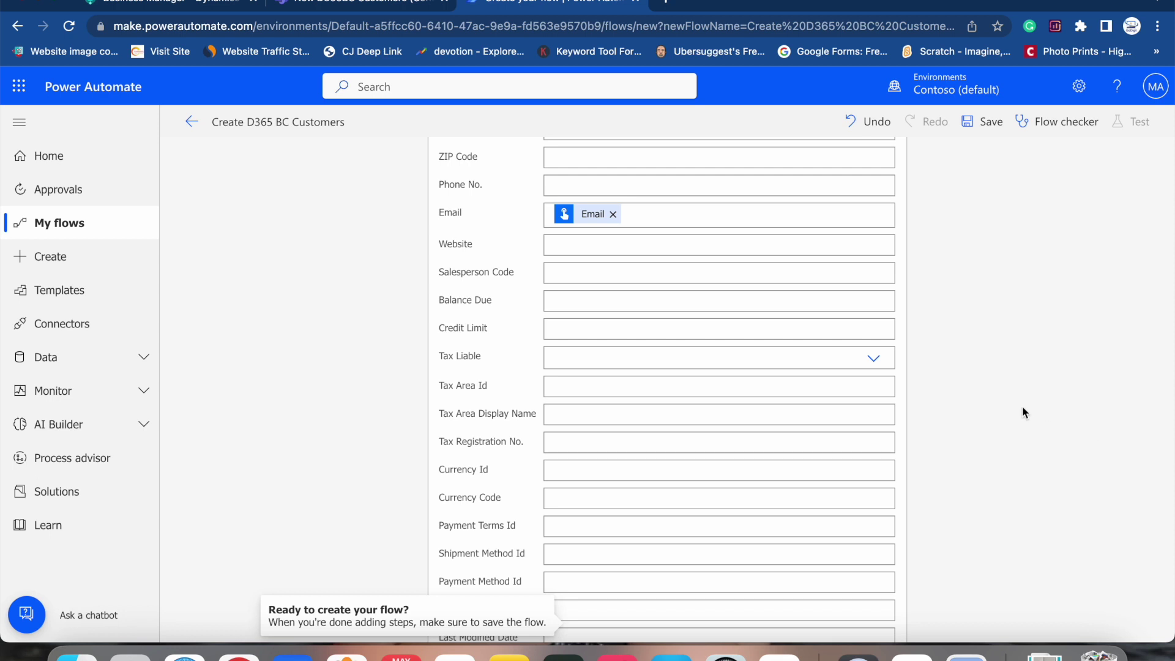
Add a Microsoft Teams action that posts a message in a chat or channel after the Create record step
scroll(1022, 406, "up", 6)
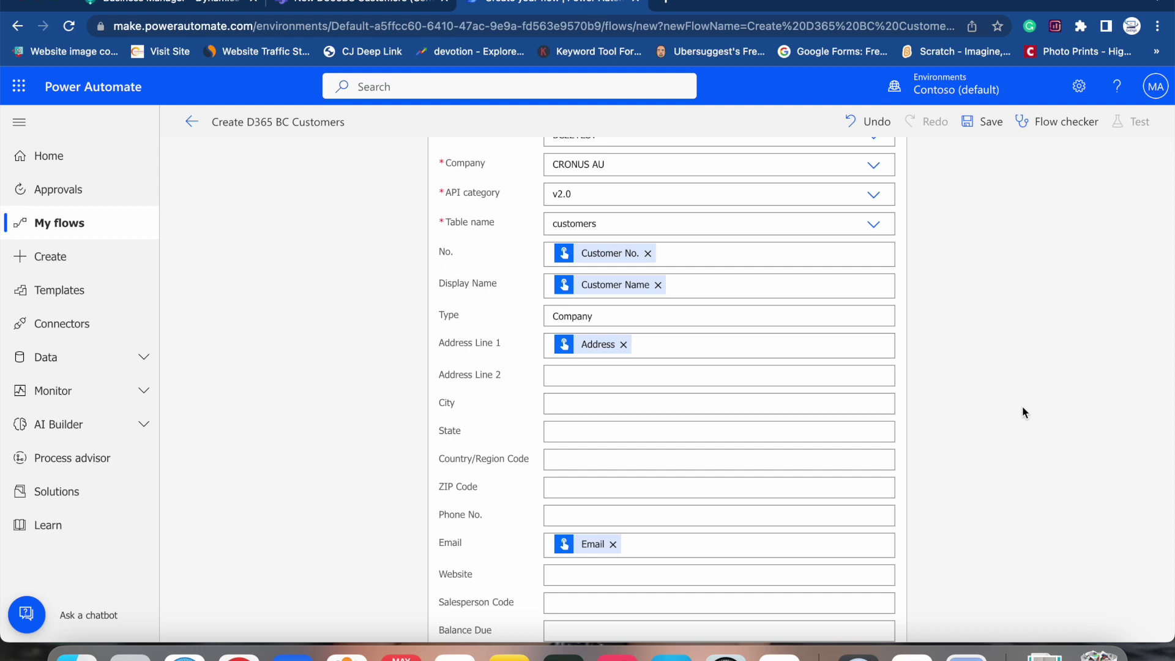
scroll(1022, 406, "down", 8)
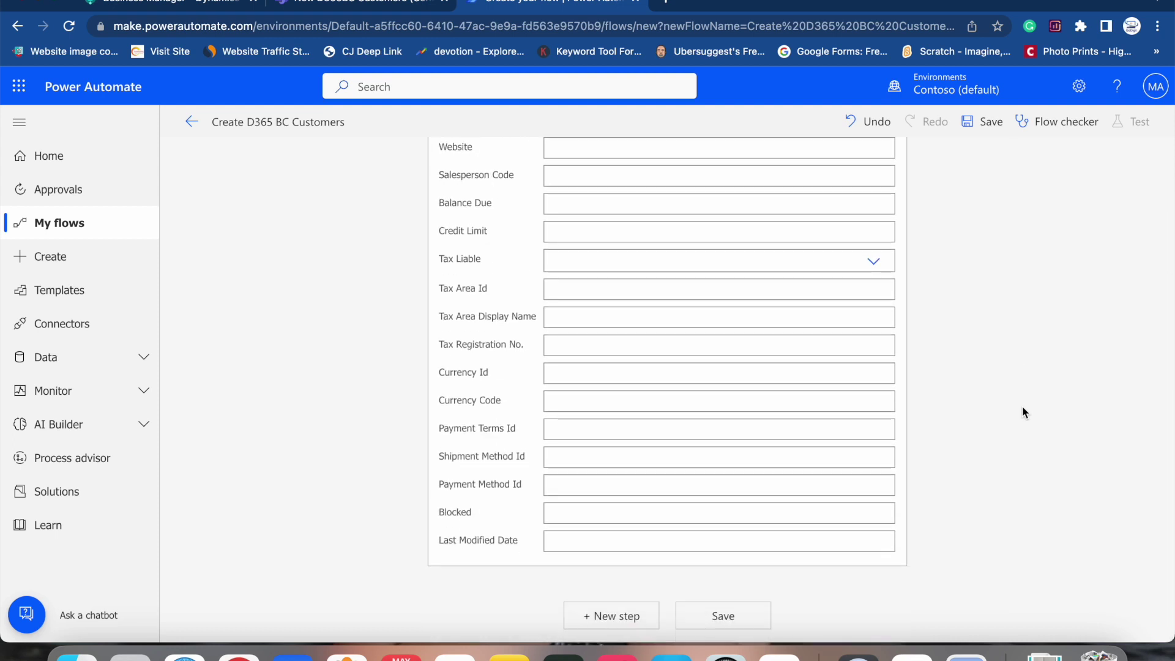
left_click(626, 619)
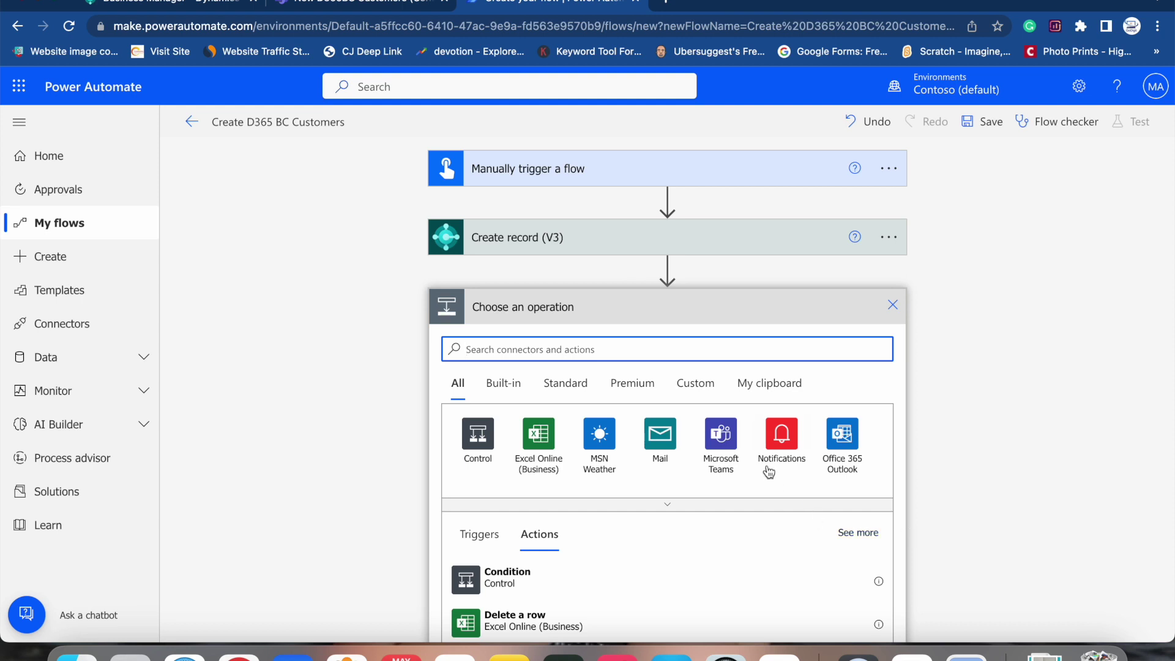
left_click(728, 451)
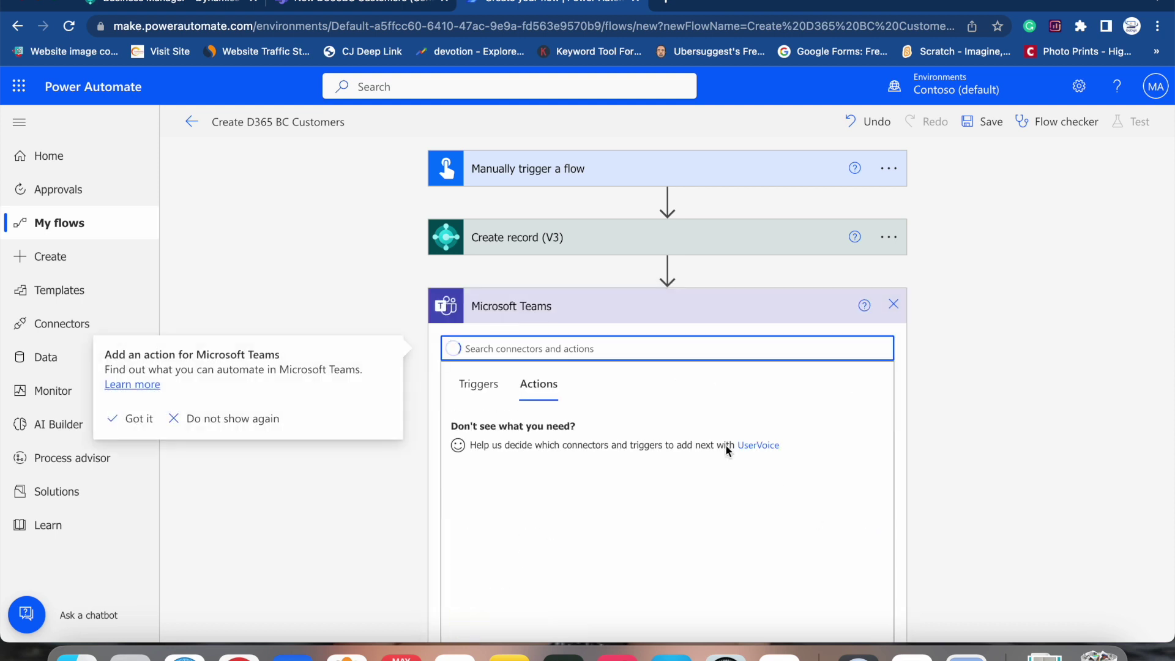
scroll(728, 453, "down", 1)
scroll(727, 452, "up", 1)
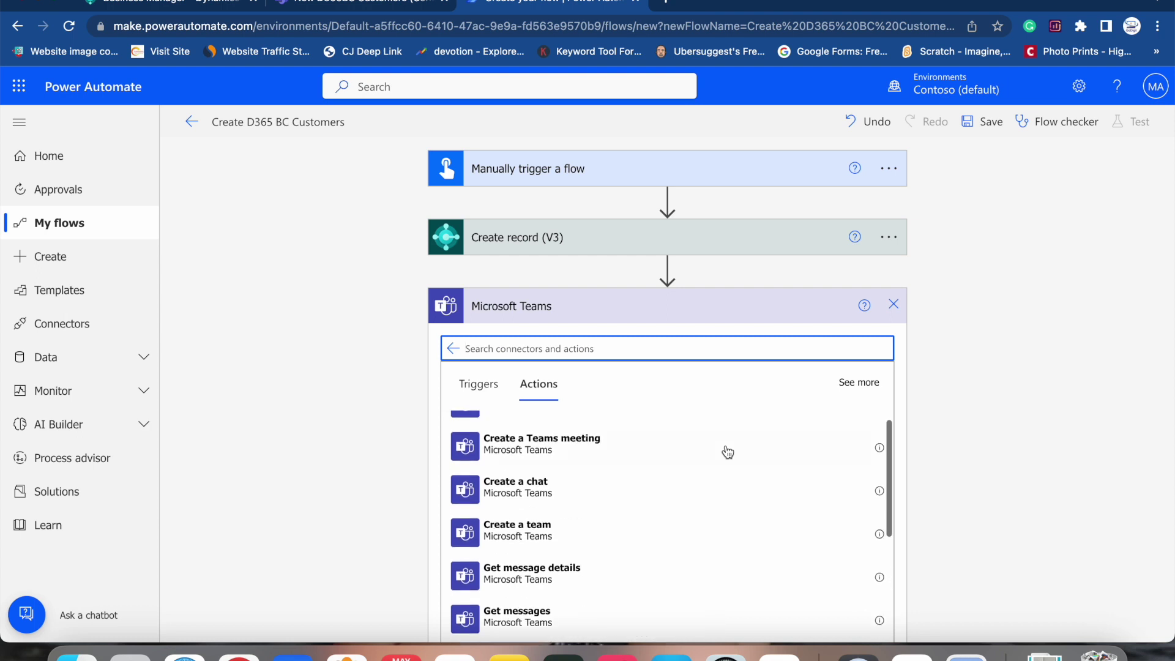
scroll(1031, 460, "down", 1)
scroll(1031, 463, "down", 3)
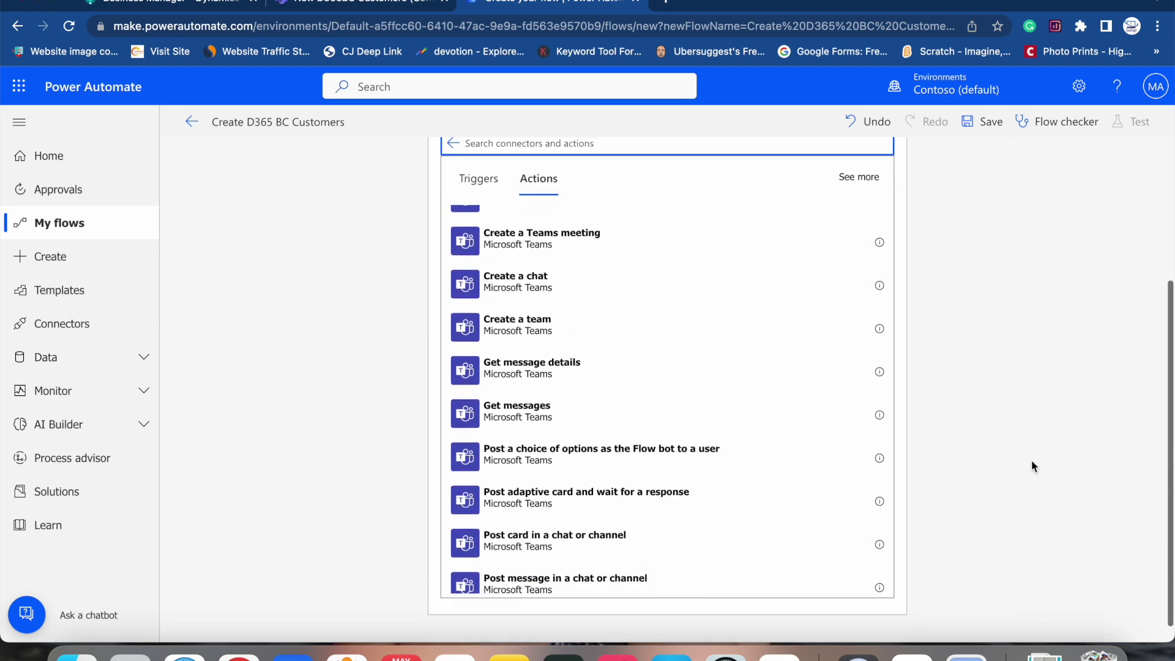
scroll(598, 276, "up", 1)
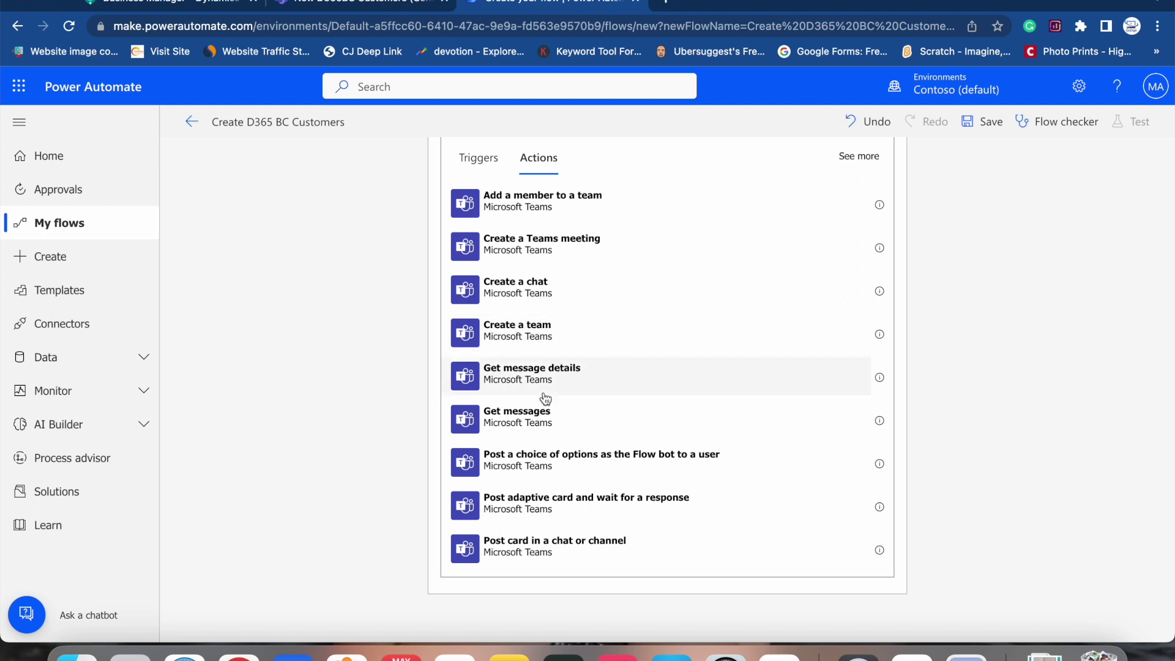
scroll(545, 399, "down", 3)
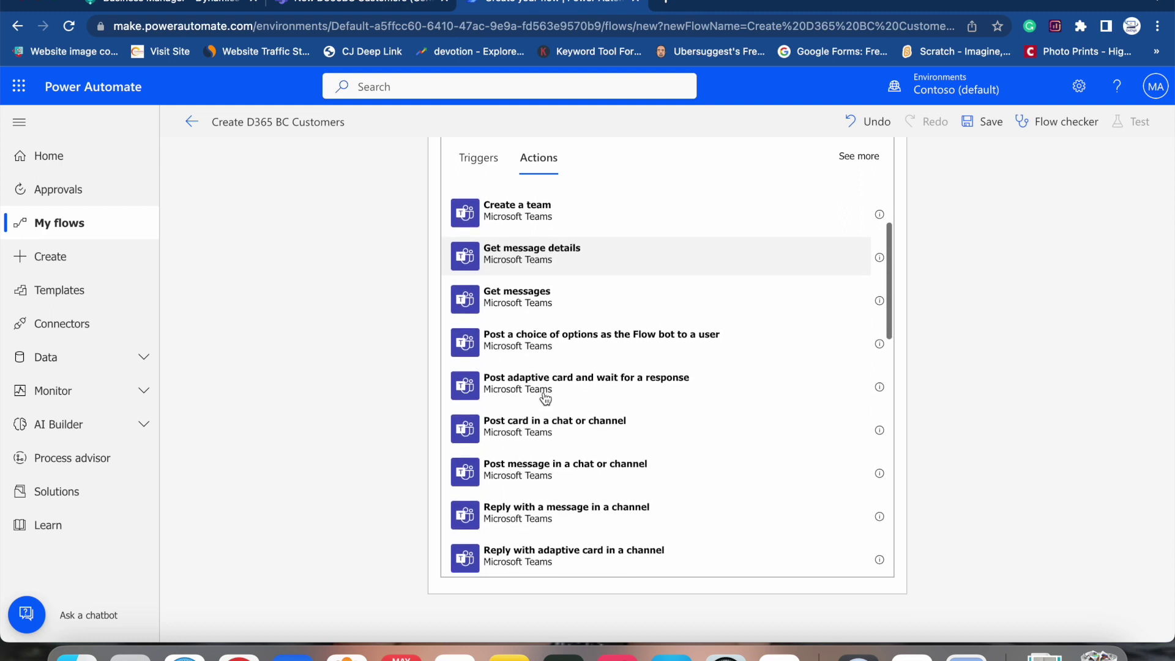
scroll(545, 399, "down", 2)
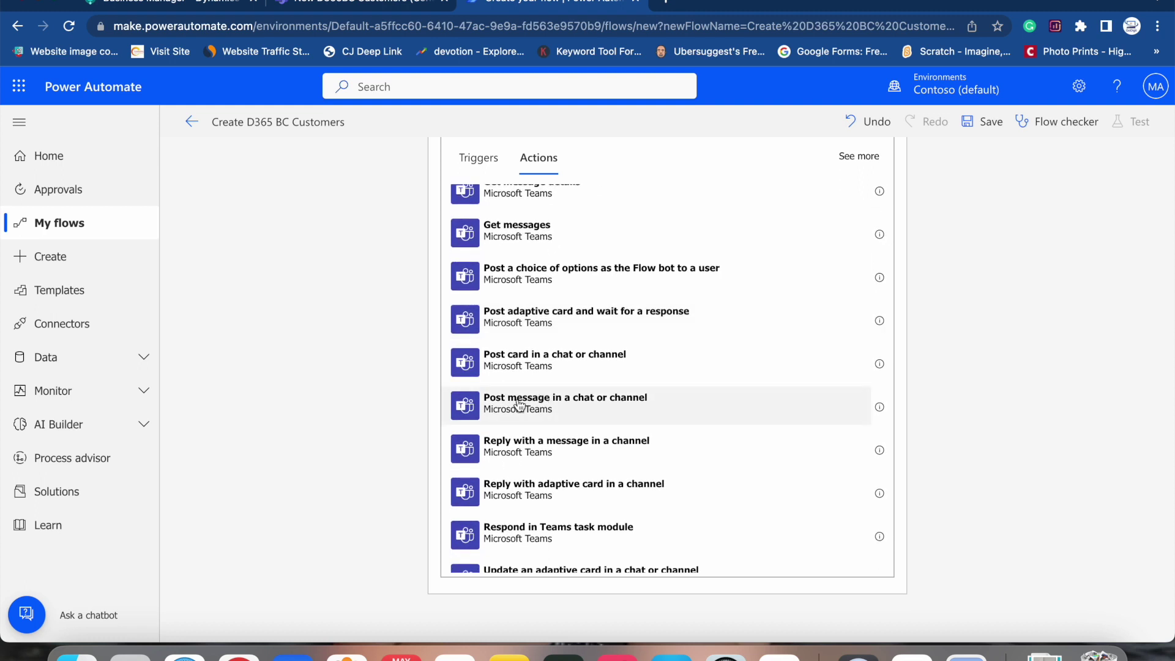
left_click(616, 408)
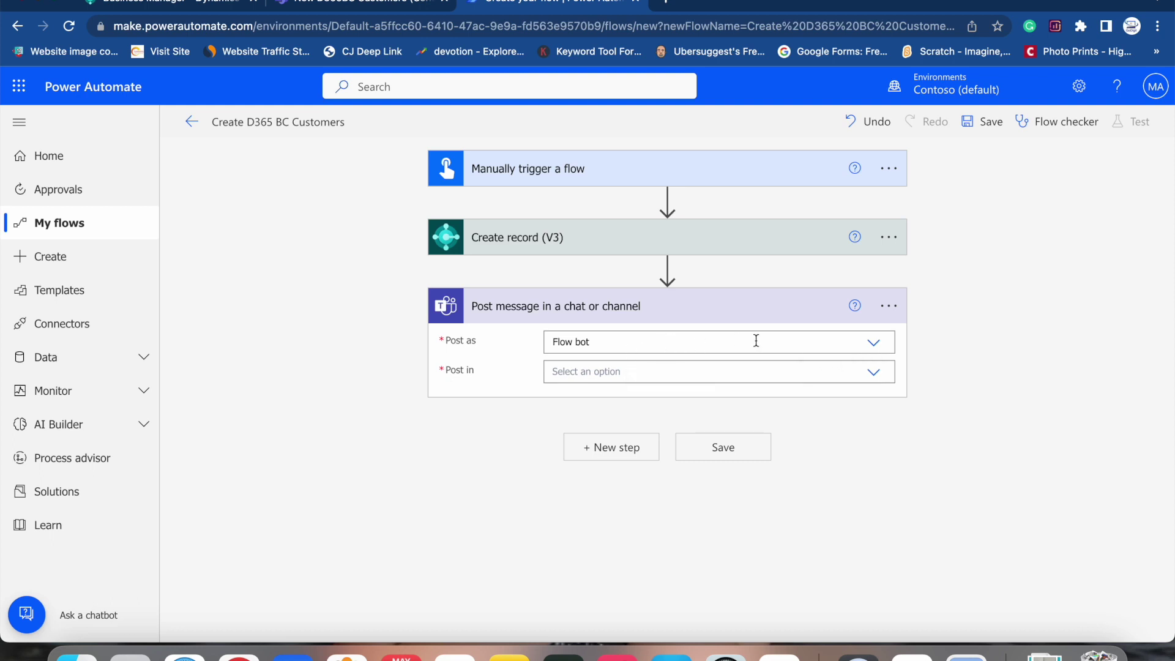
Set the Teams message to post as Flow bot and to post in a Channel
left_click(874, 344)
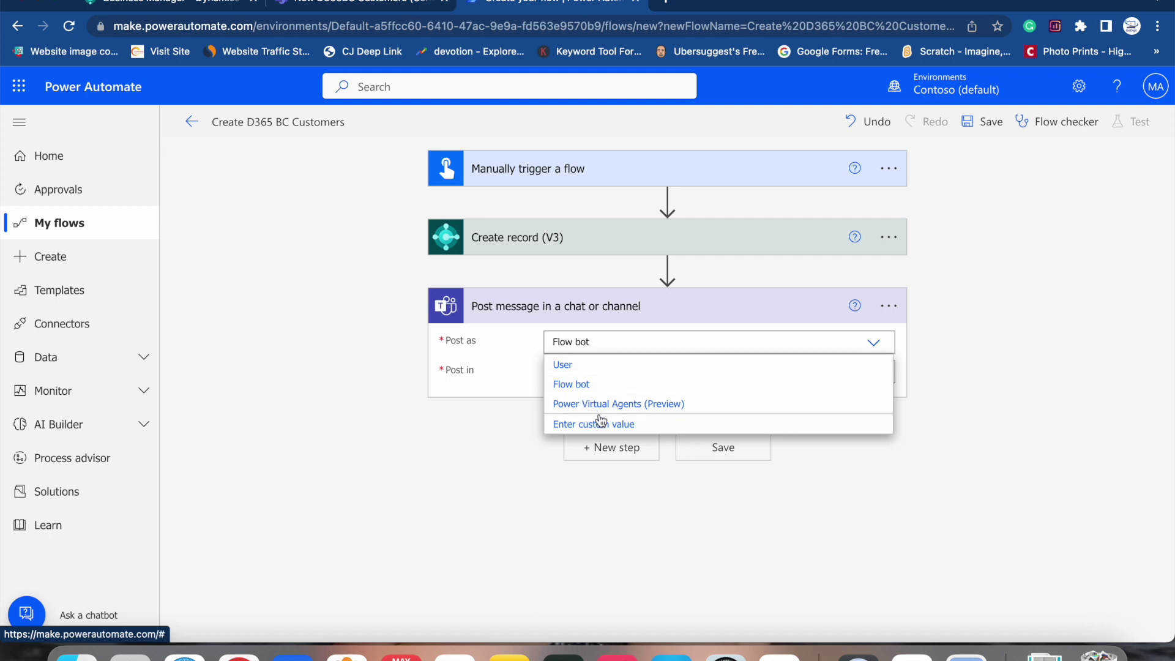
left_click(597, 384)
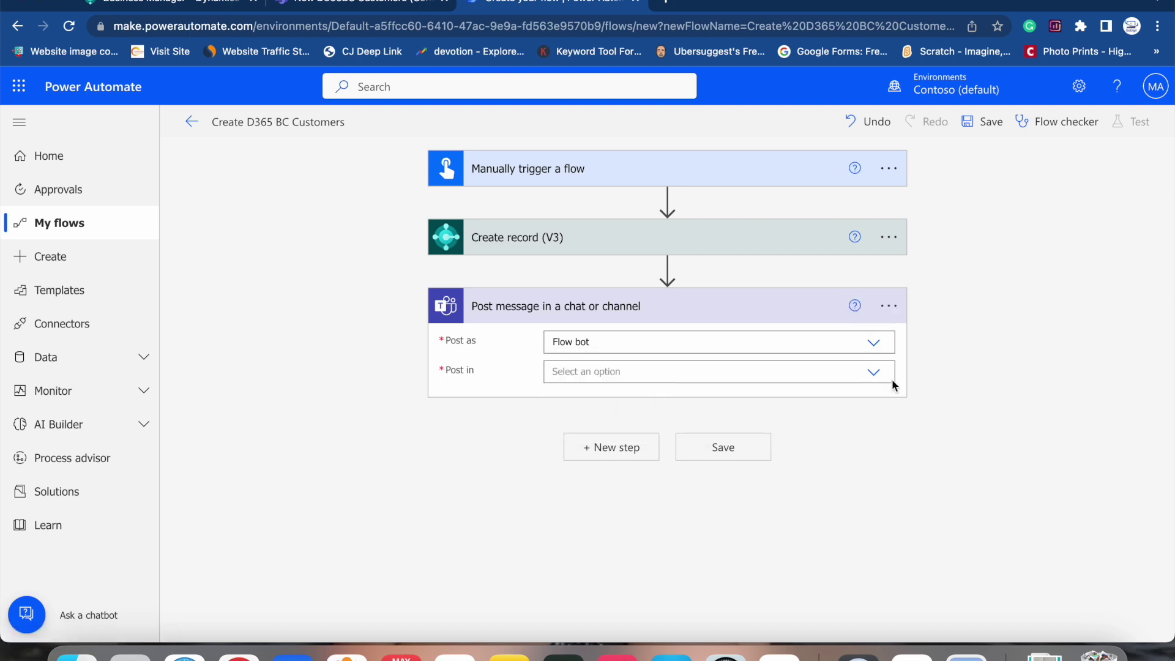
left_click(874, 372)
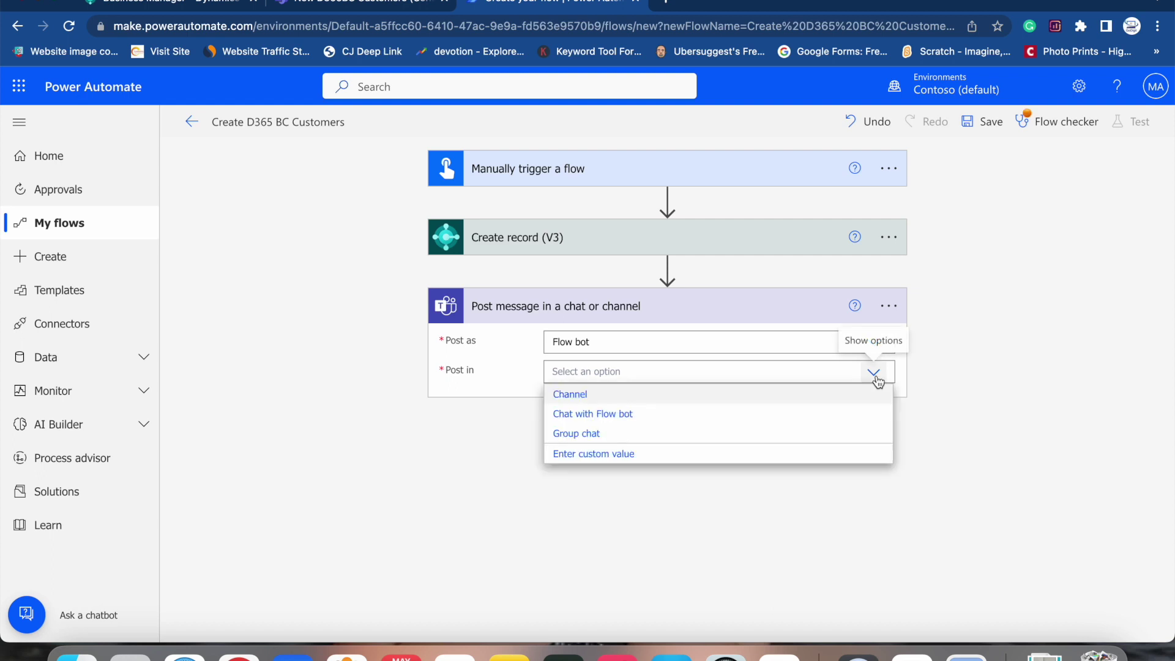
left_click(586, 398)
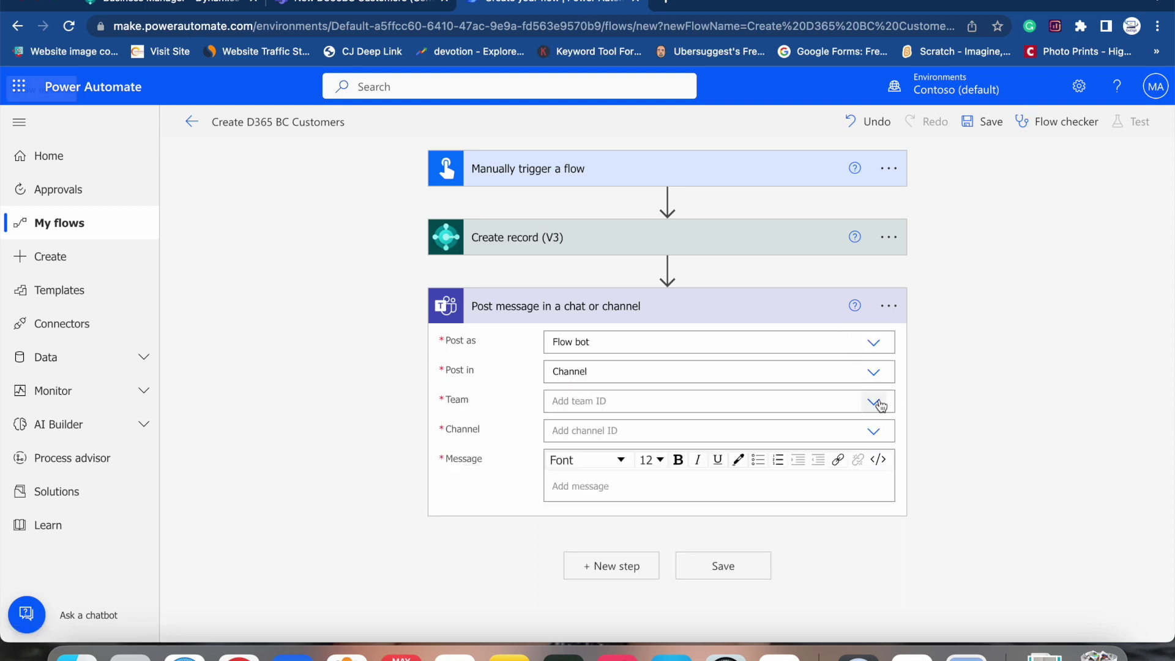
Set the message's Team to Contoso and its Channel to New D365BC Customers
left_click(876, 402)
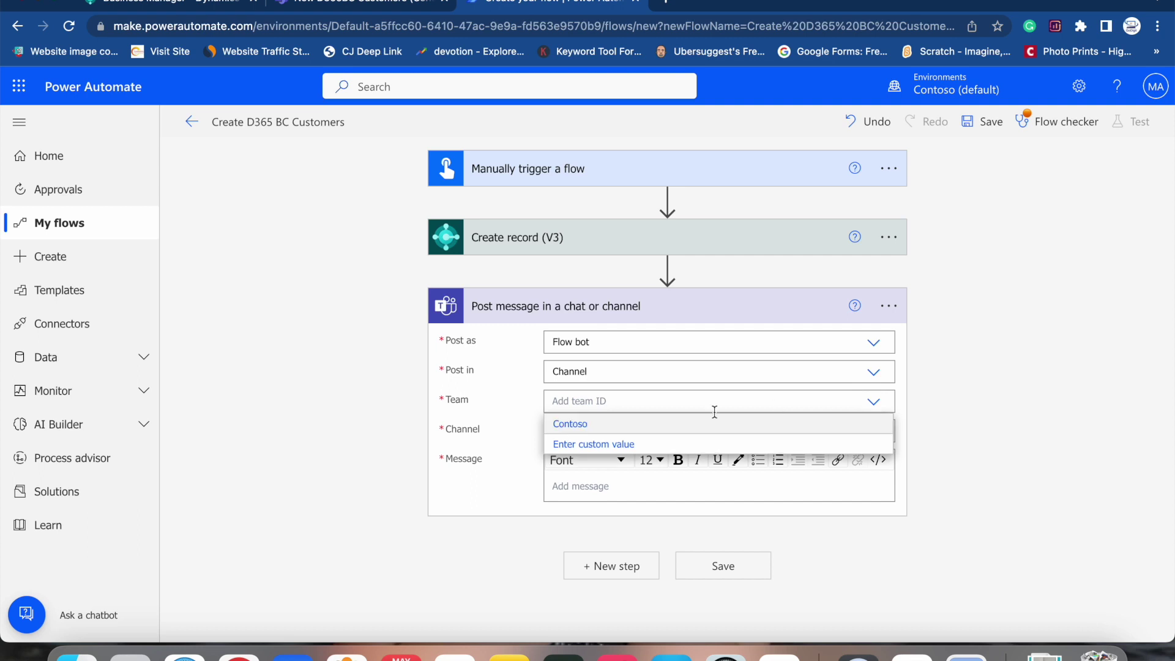
left_click(570, 425)
left_click(347, 3)
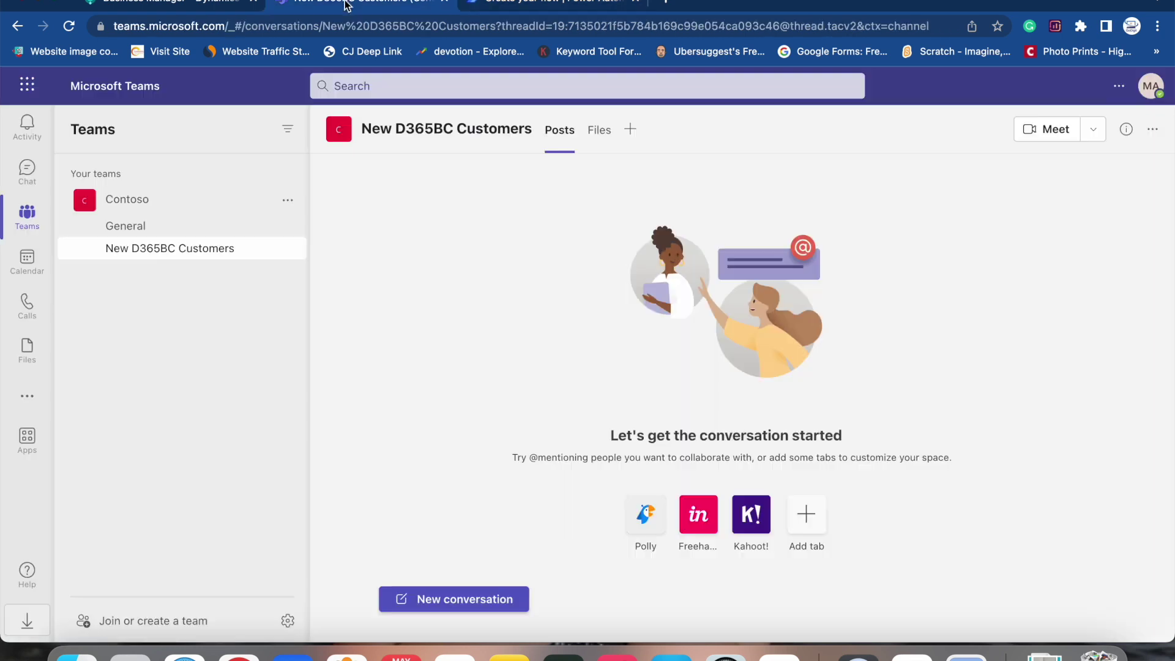
left_click(527, 6)
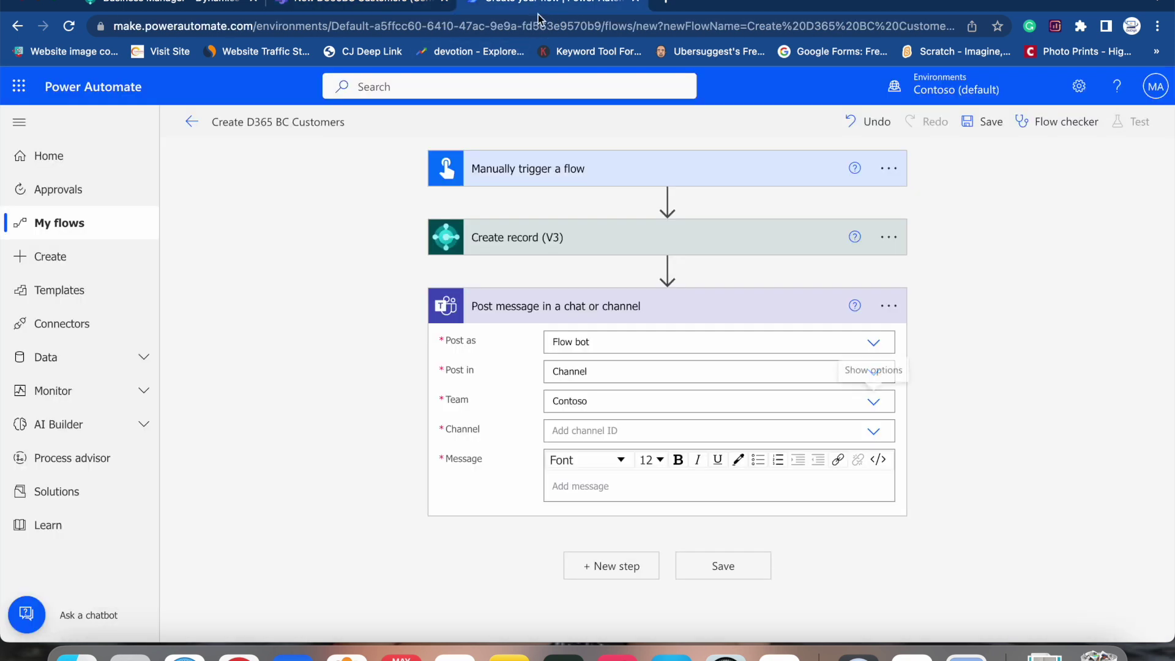
left_click(873, 434)
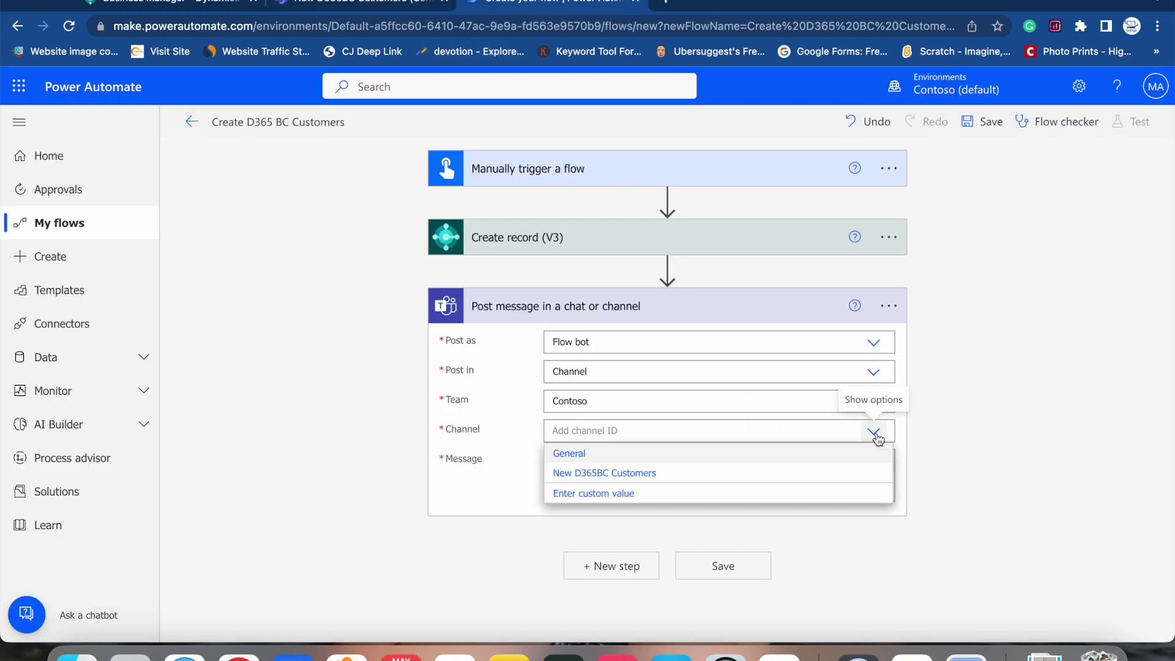
left_click(606, 473)
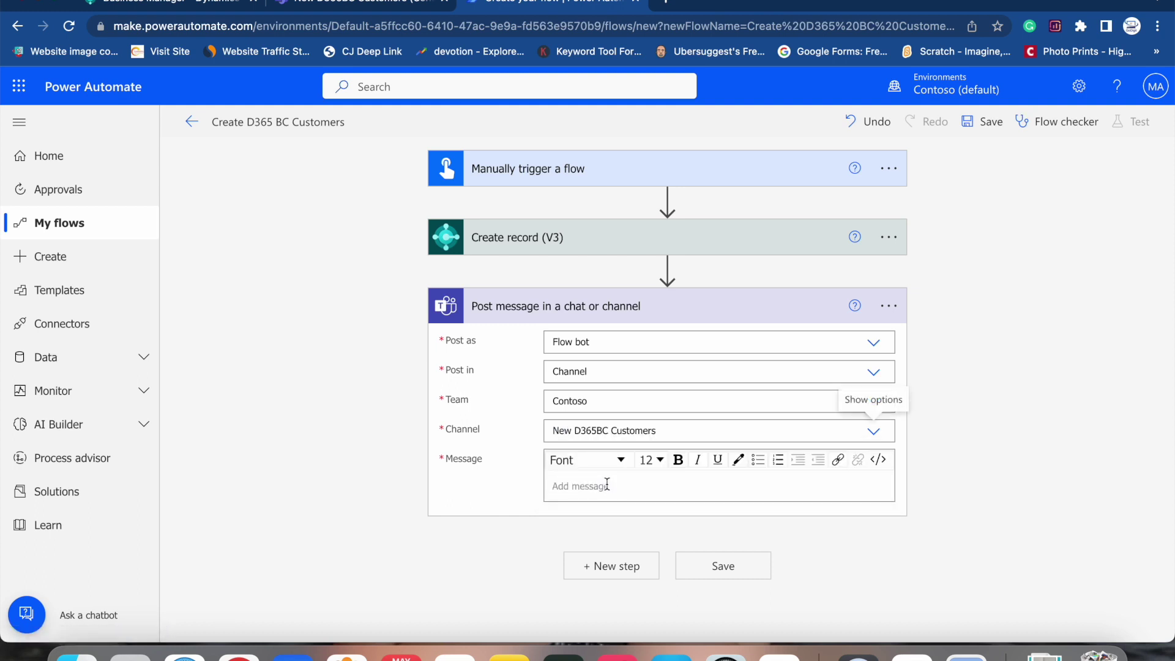
Write the message as "Congratulations Team ," followed by a second line "We have just got a new customer"
left_click(607, 490)
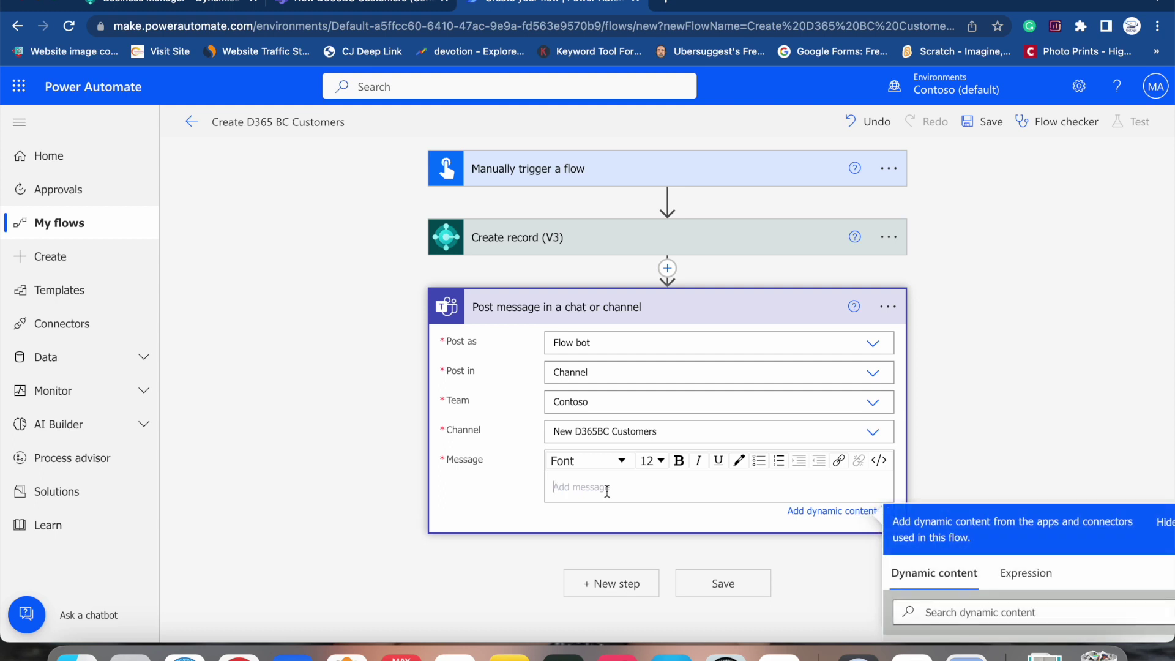
type("Congratulations Team ,")
key("Return")
type("We have")
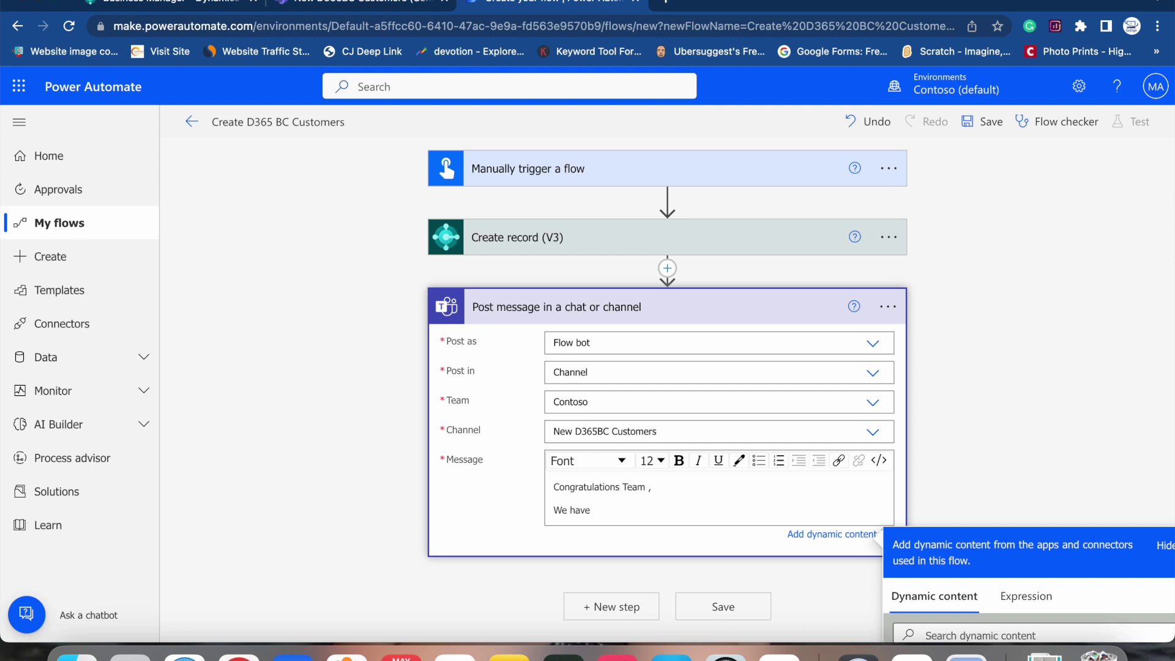
type(" just got a new customer")
Append the Create record step's No. and Display Name dynamic content to the end of the message
scroll(993, 516, "down", 3)
left_click(964, 504)
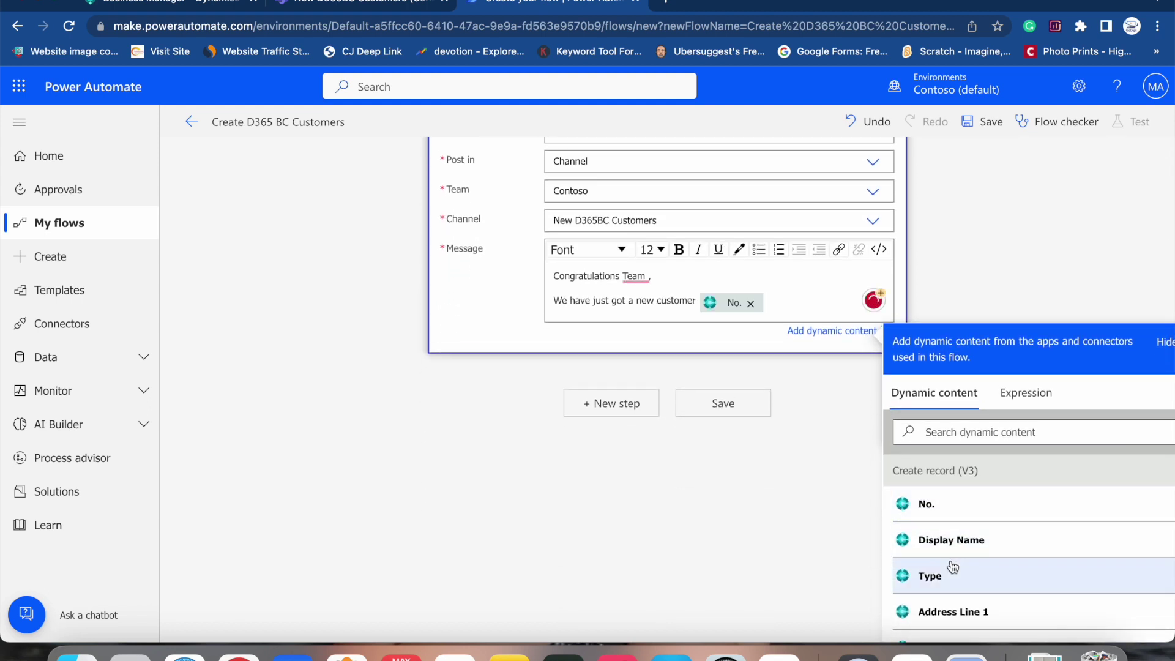
left_click(972, 541)
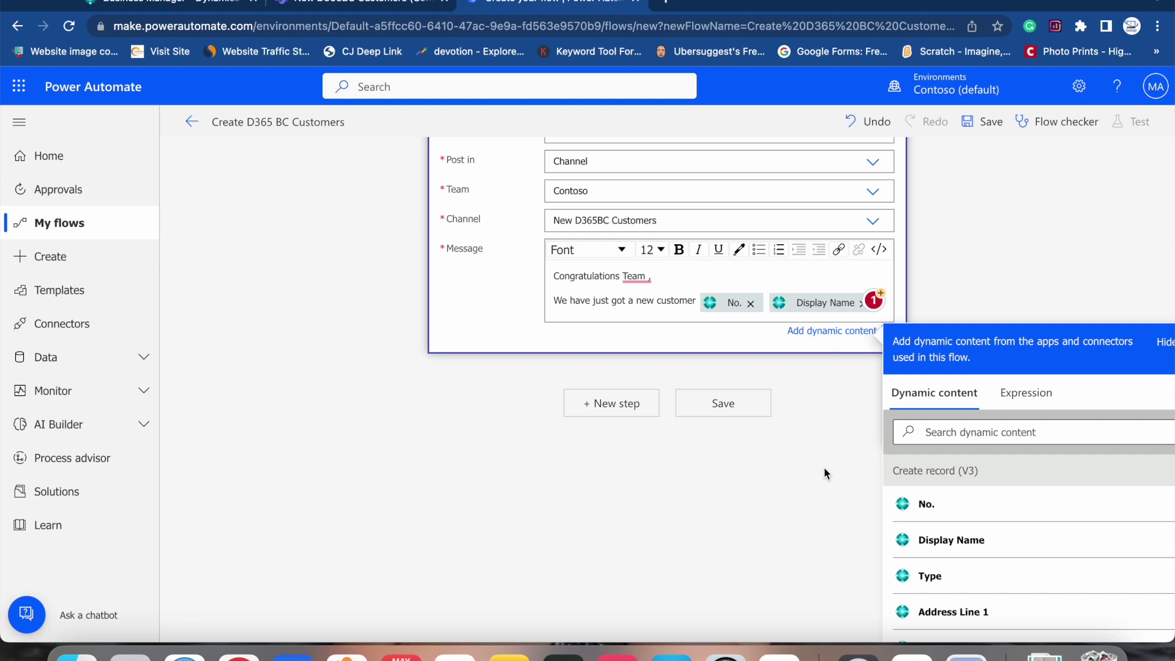
left_click(832, 451)
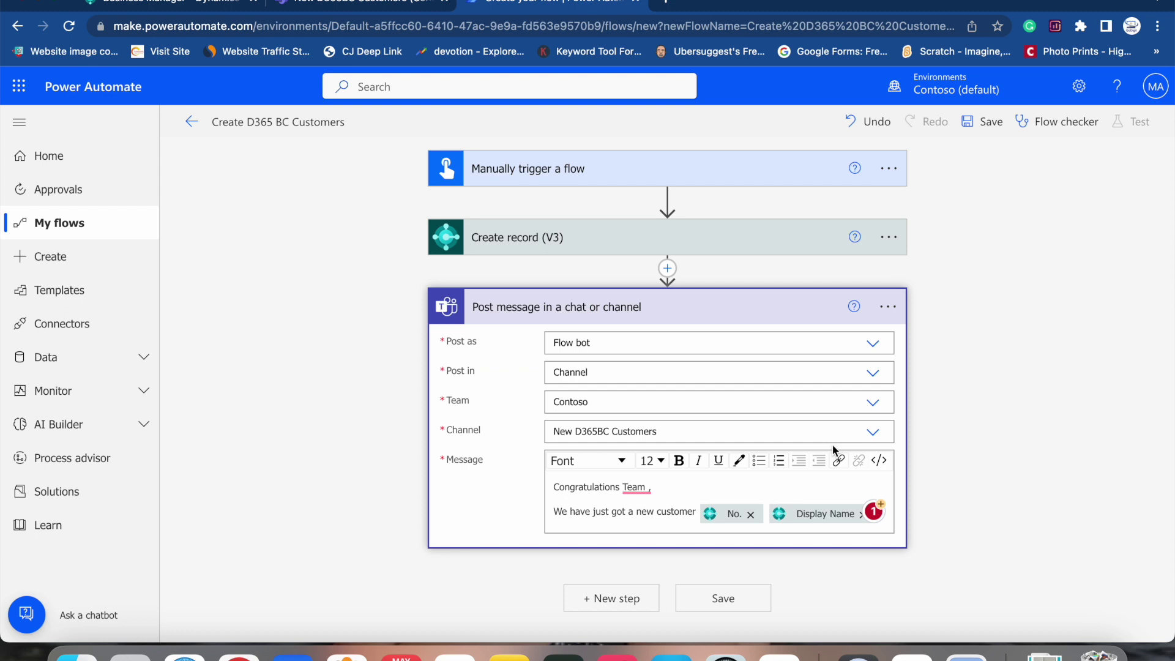
Remove the extra space before the comma after "Team" in the message and save the flow
left_click(647, 487)
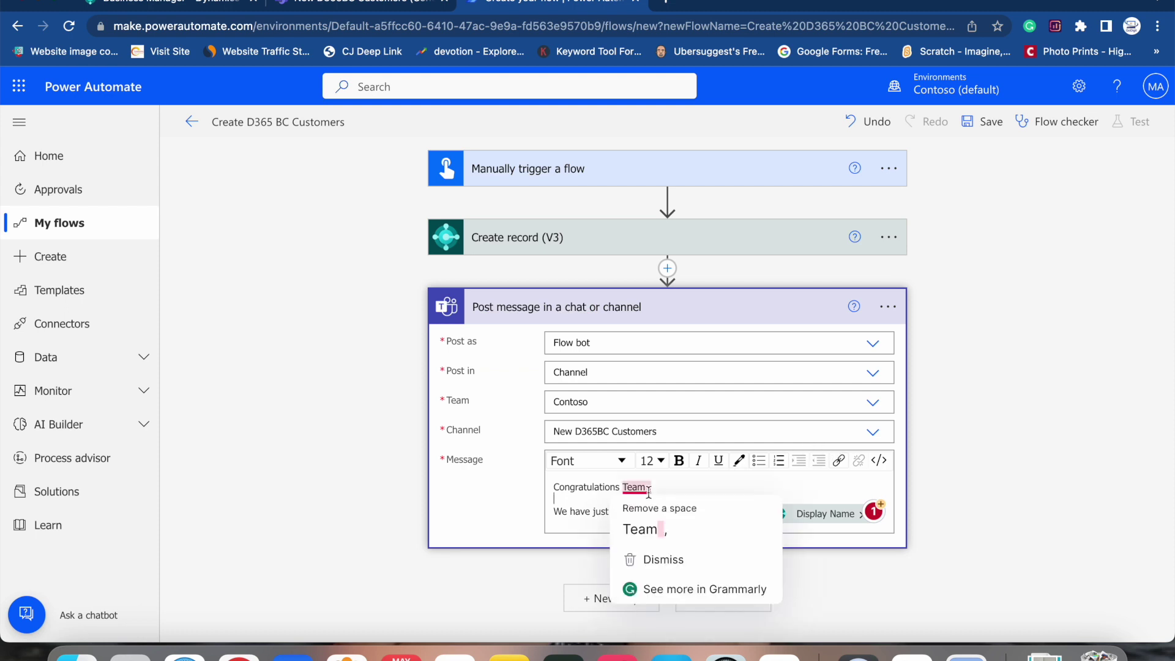
left_click(648, 541)
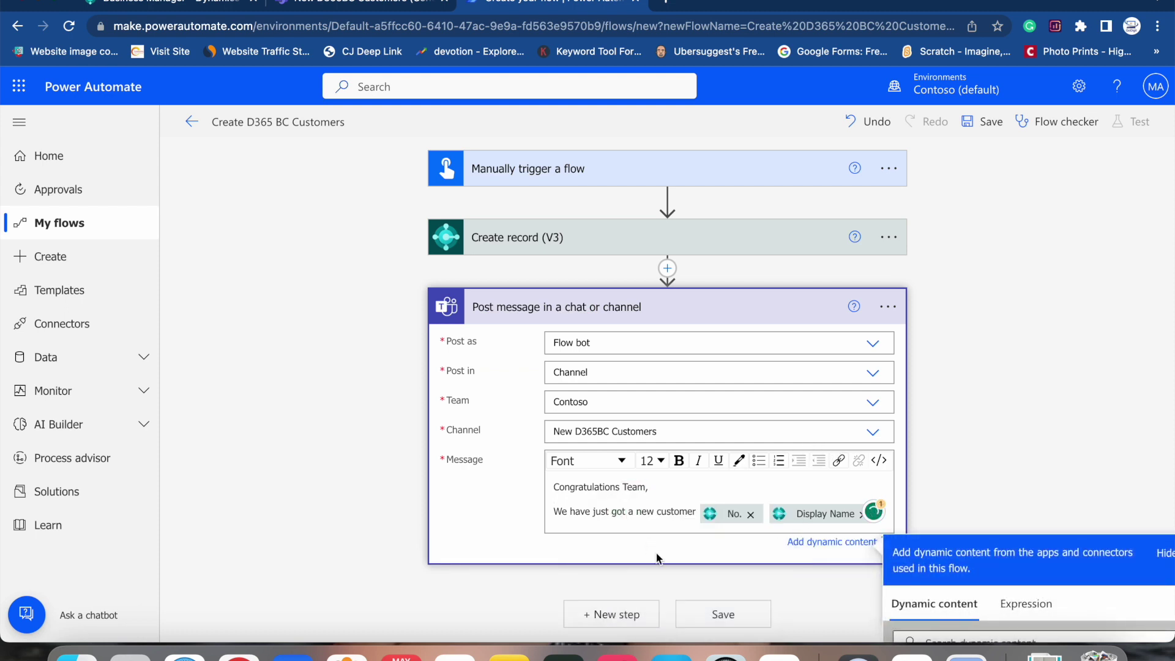
scroll(823, 556, "down", 2)
left_click(715, 532)
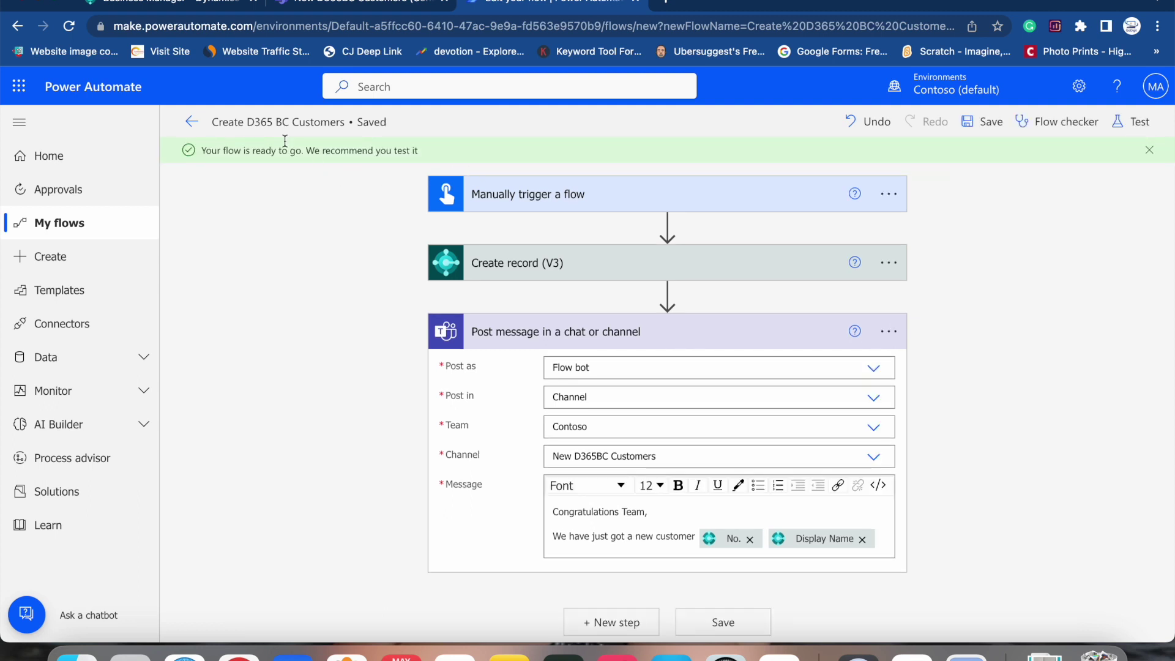
Leave the flow editor, dismiss the notice about the finished flow and return to the My flows list
left_click(191, 122)
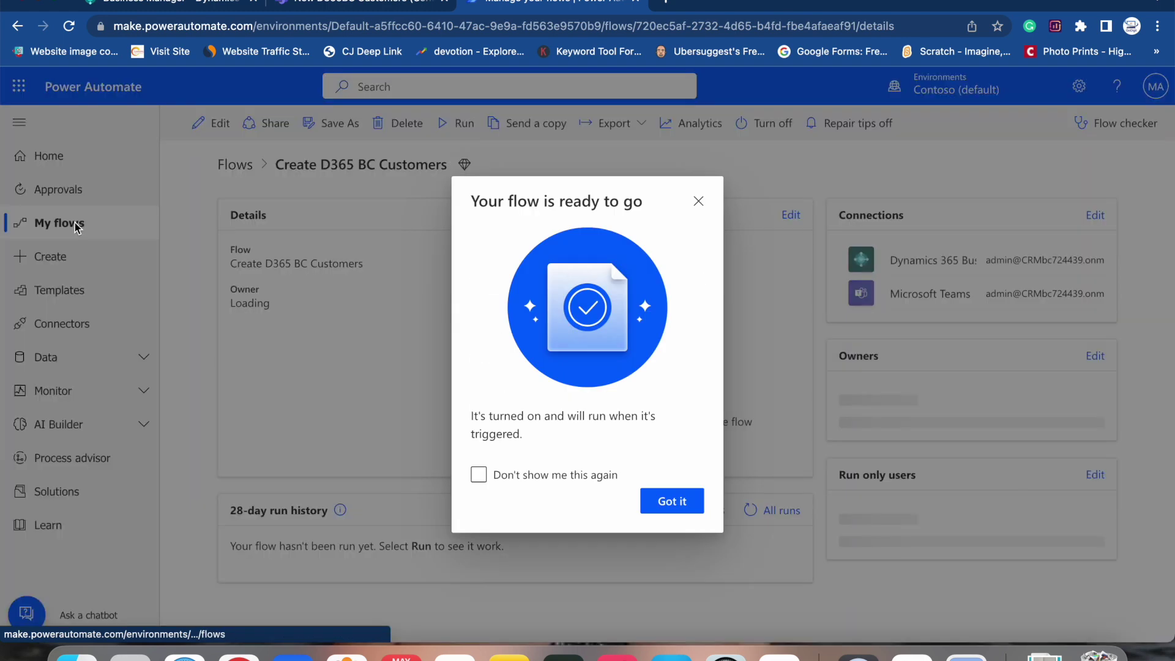
left_click(665, 503)
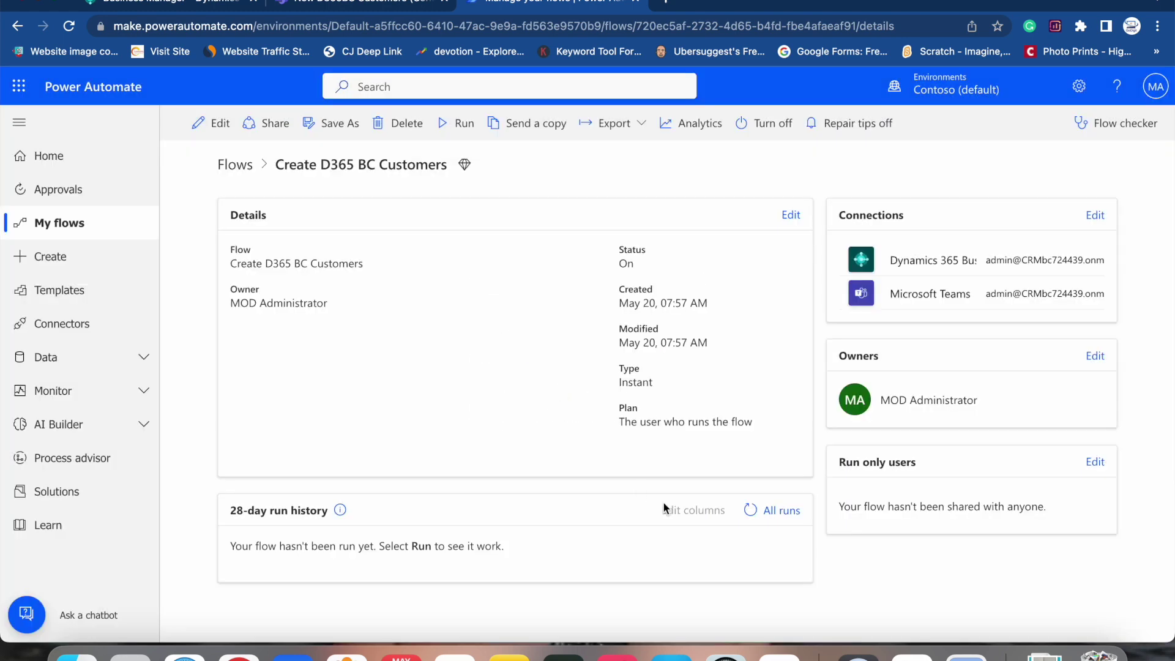
left_click(66, 225)
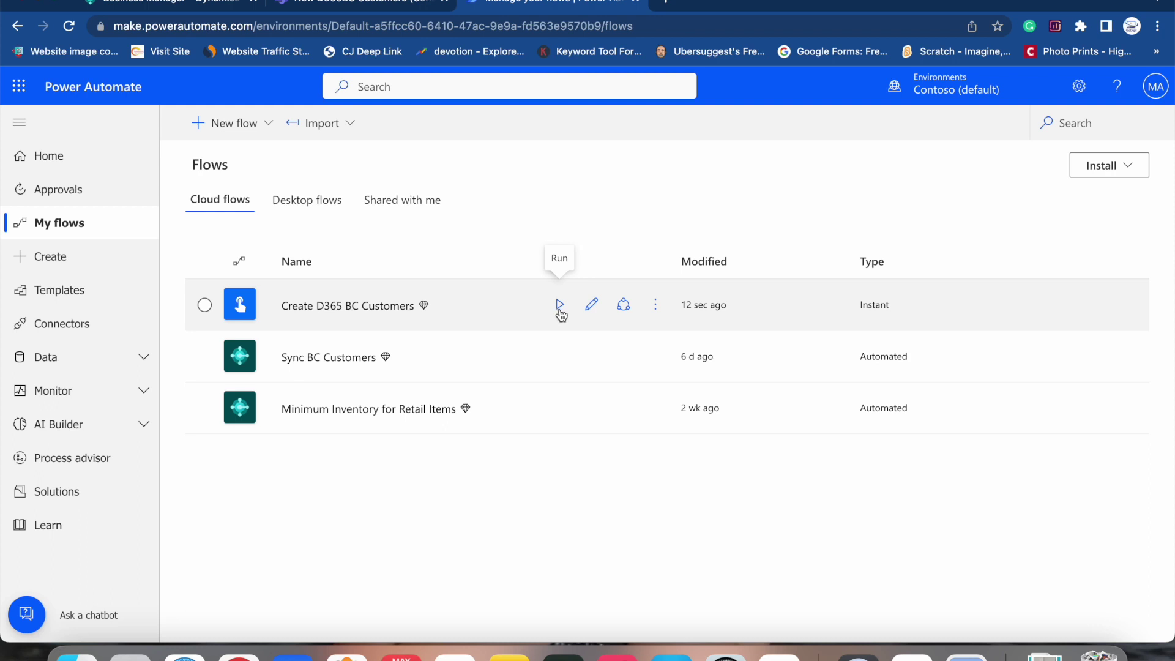
Start a run of the Create D365 BC Customers flow and continue past the connection check to its input fields
left_click(560, 305)
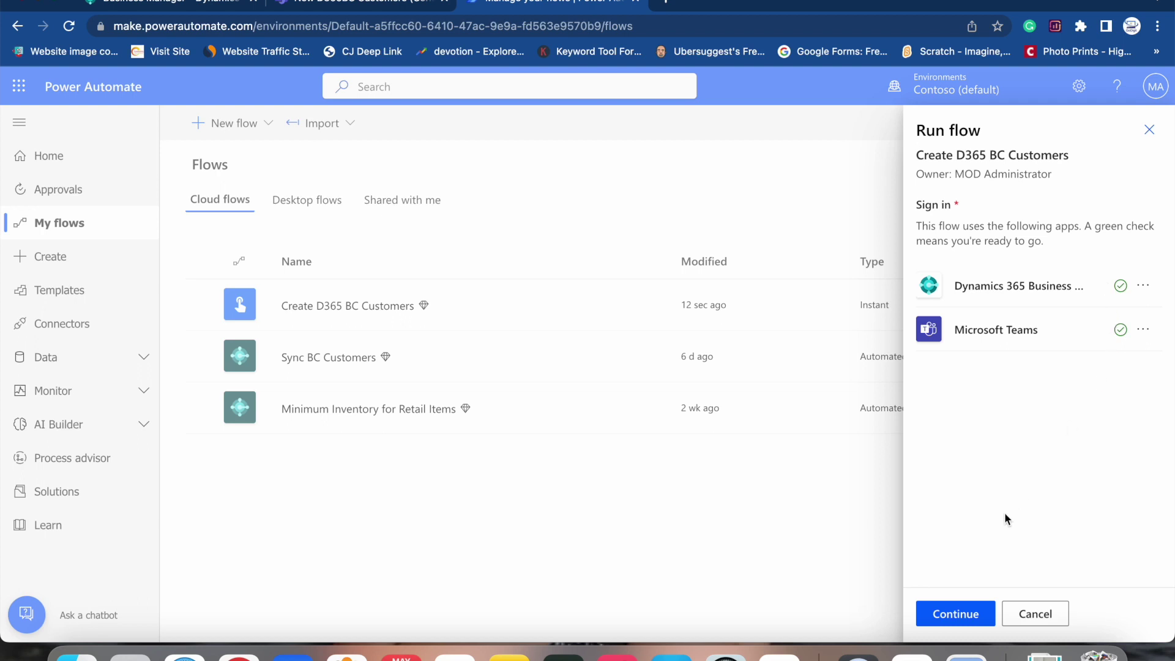
left_click(969, 615)
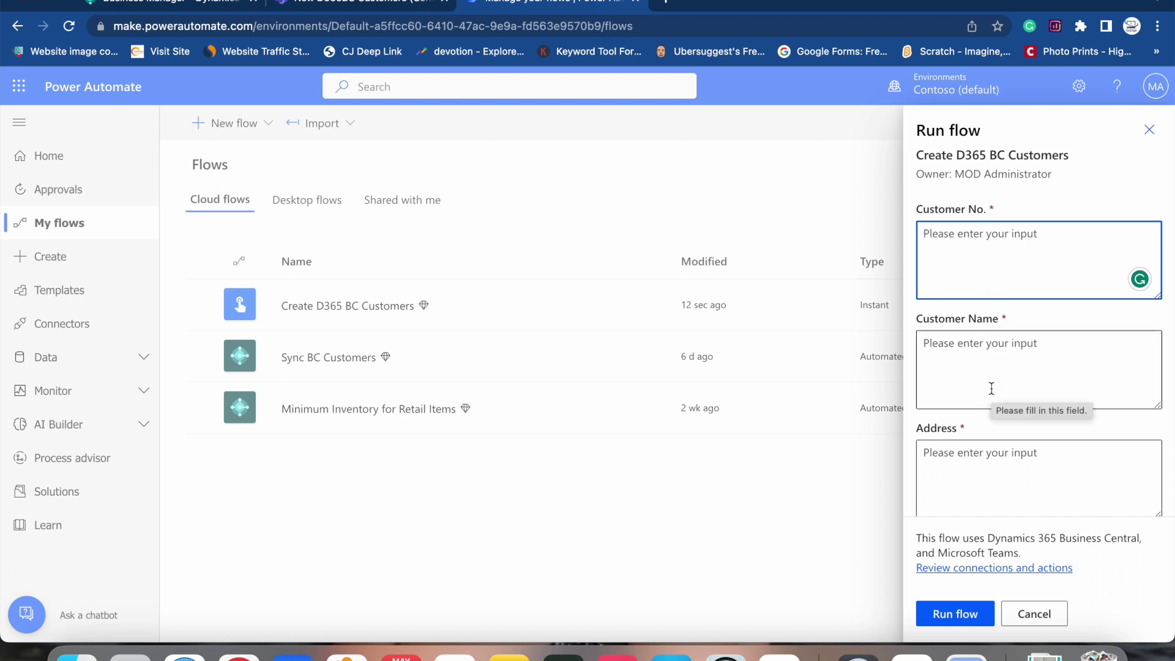
scroll(991, 388, "down", 3)
scroll(991, 388, "up", 3)
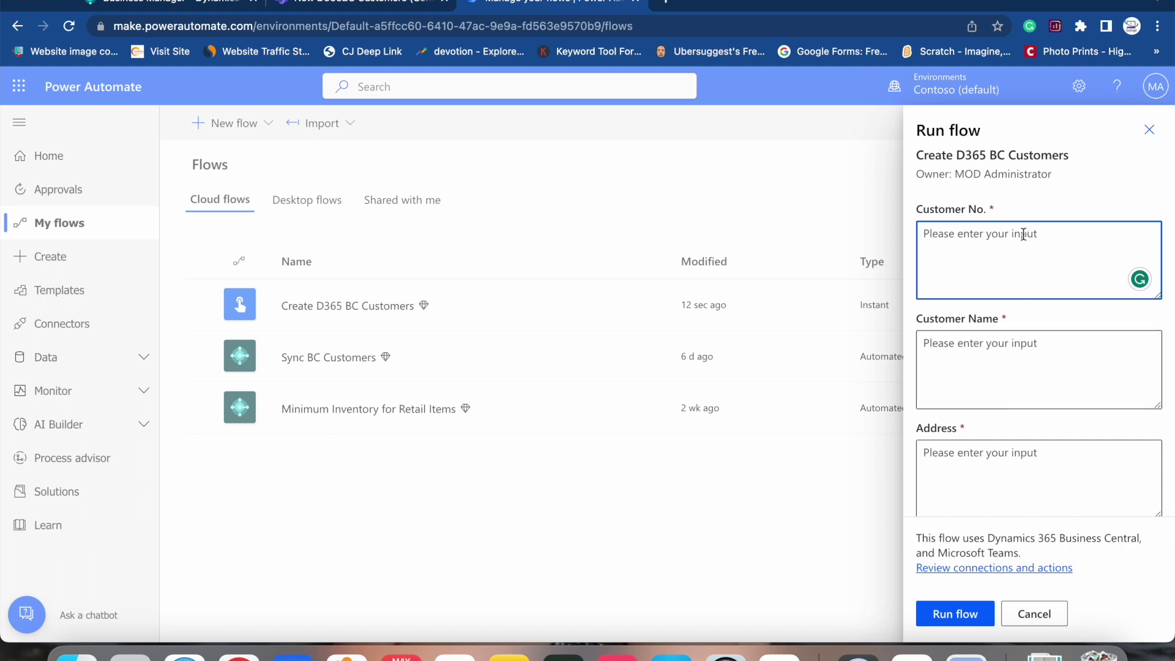
Enter the customer number and set the customer name to Godigit Consult in the flow's run inputs
type("Cust000")
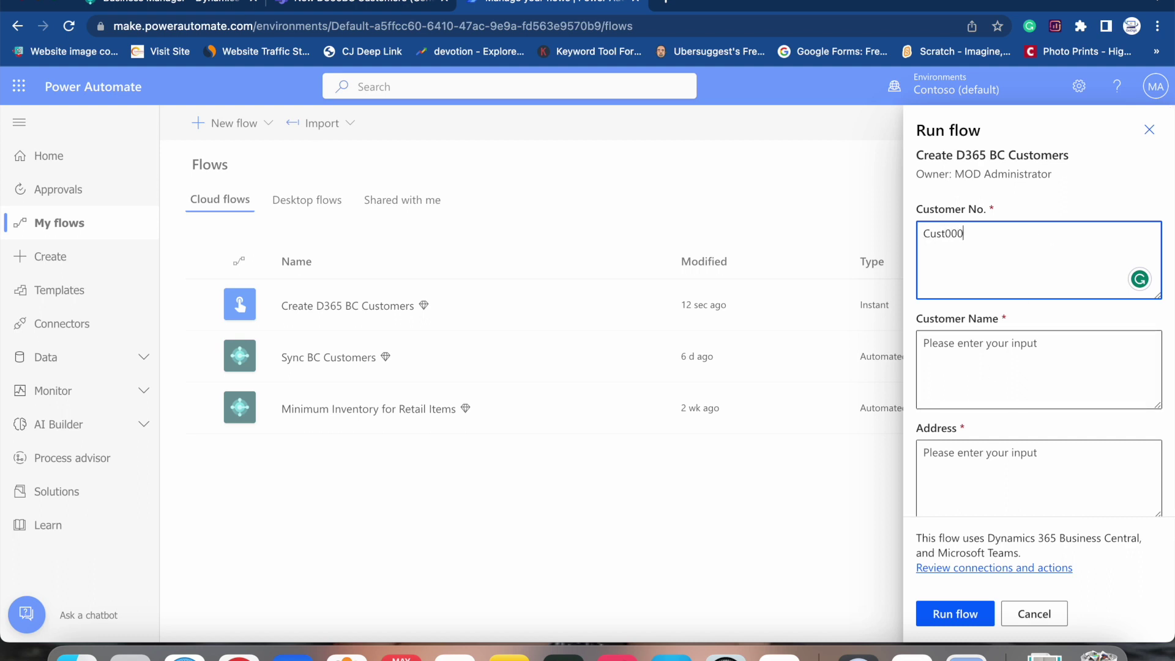
type("4")
left_click(1015, 339)
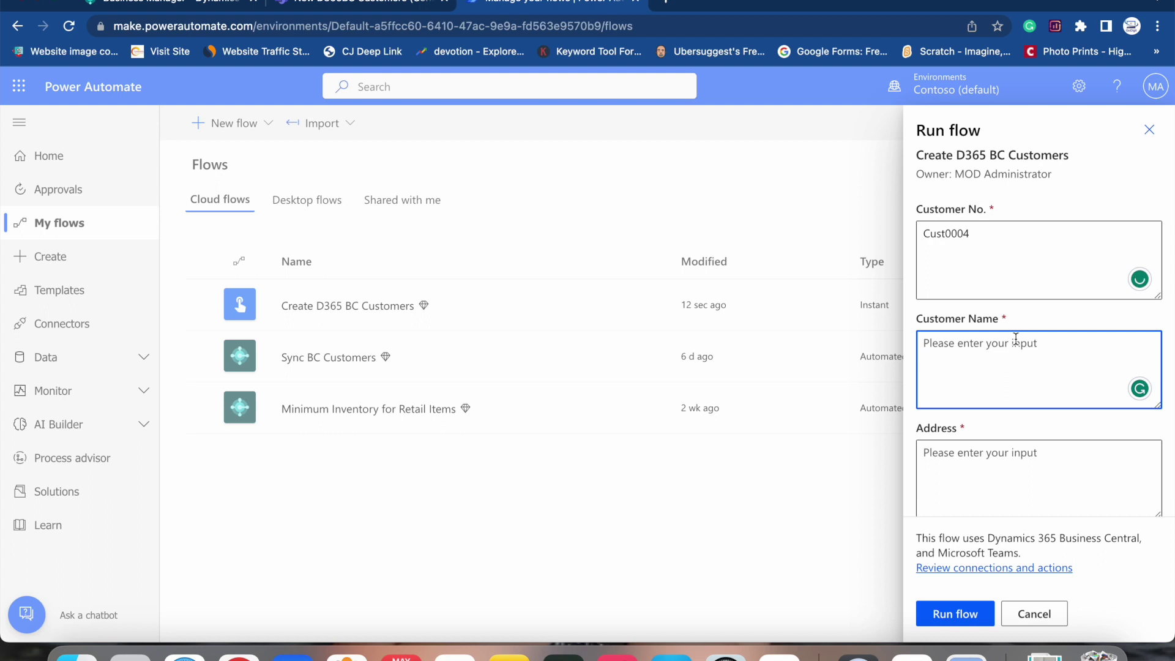
type("Godigit")
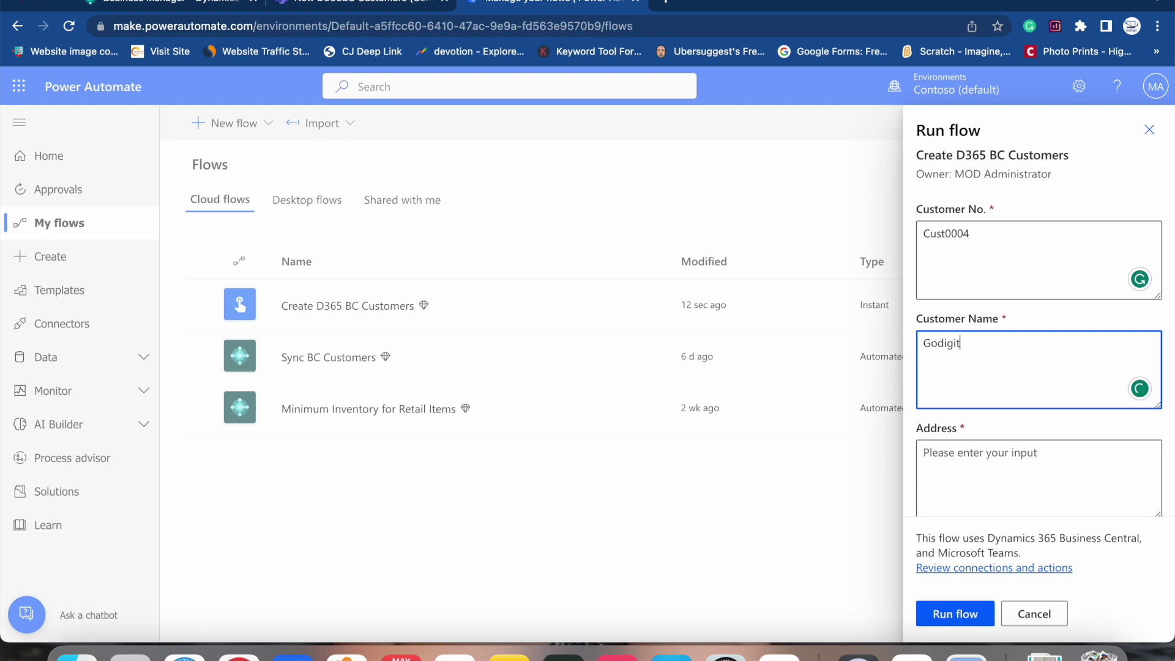
type(" Consut")
key("BackSpace")
type("lt")
Fill in the customer's address and email, and accept the suggested space after the period in the address
scroll(1062, 453, "down", 1)
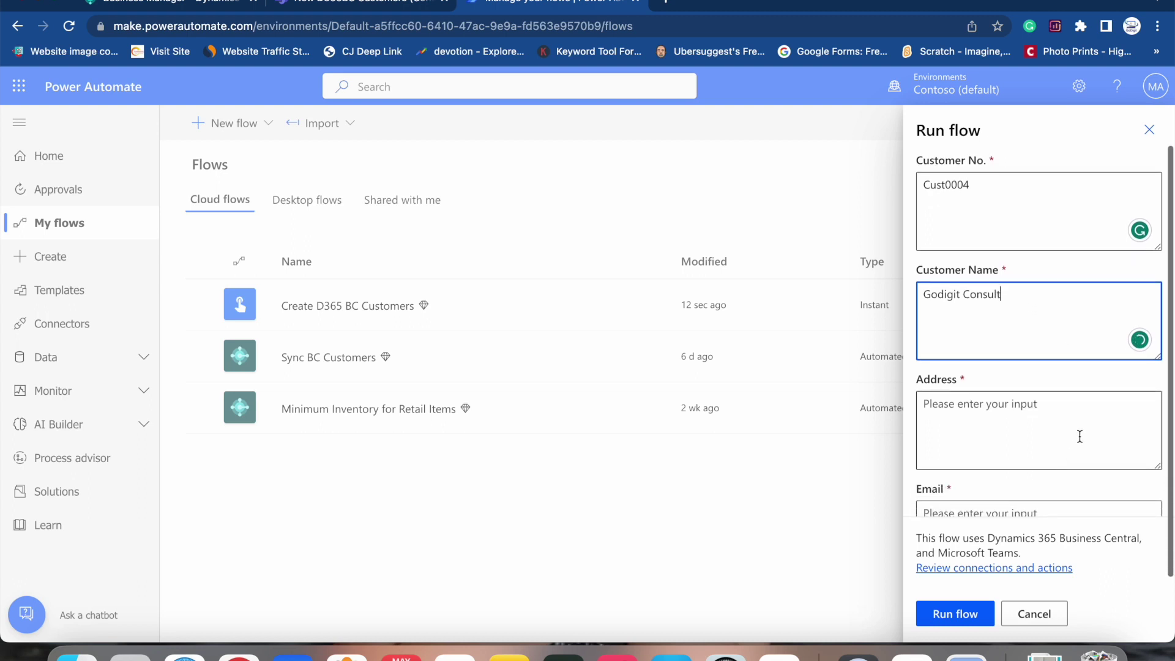
left_click(1079, 437)
type("87987.jhjhj")
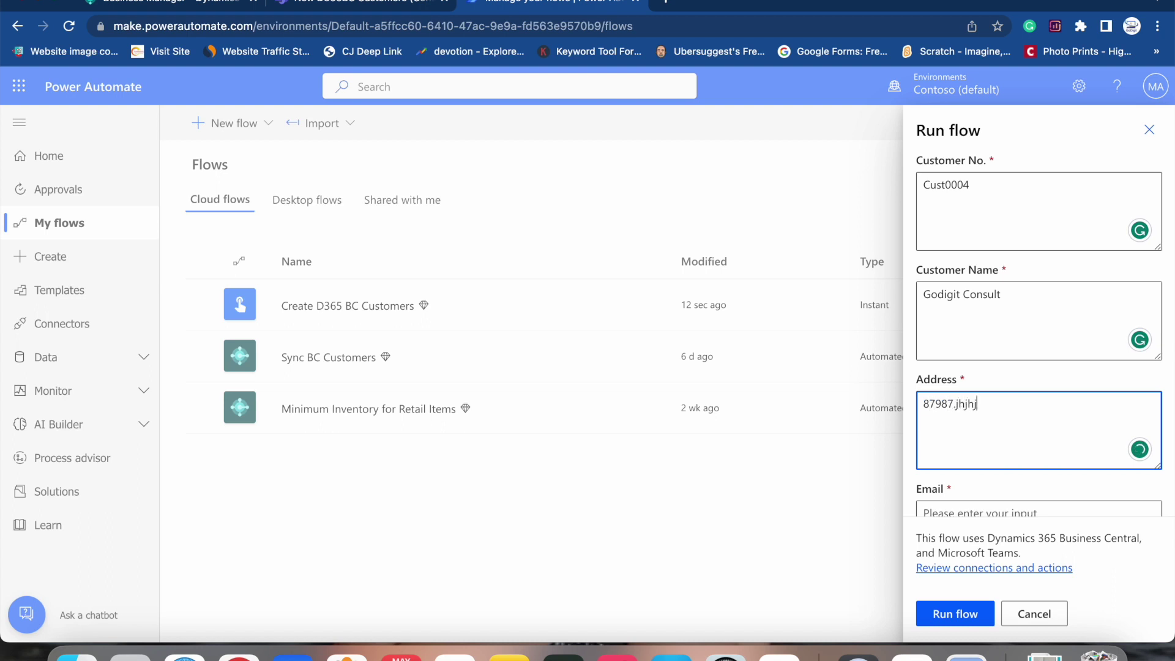
scroll(1045, 366, "down", 1)
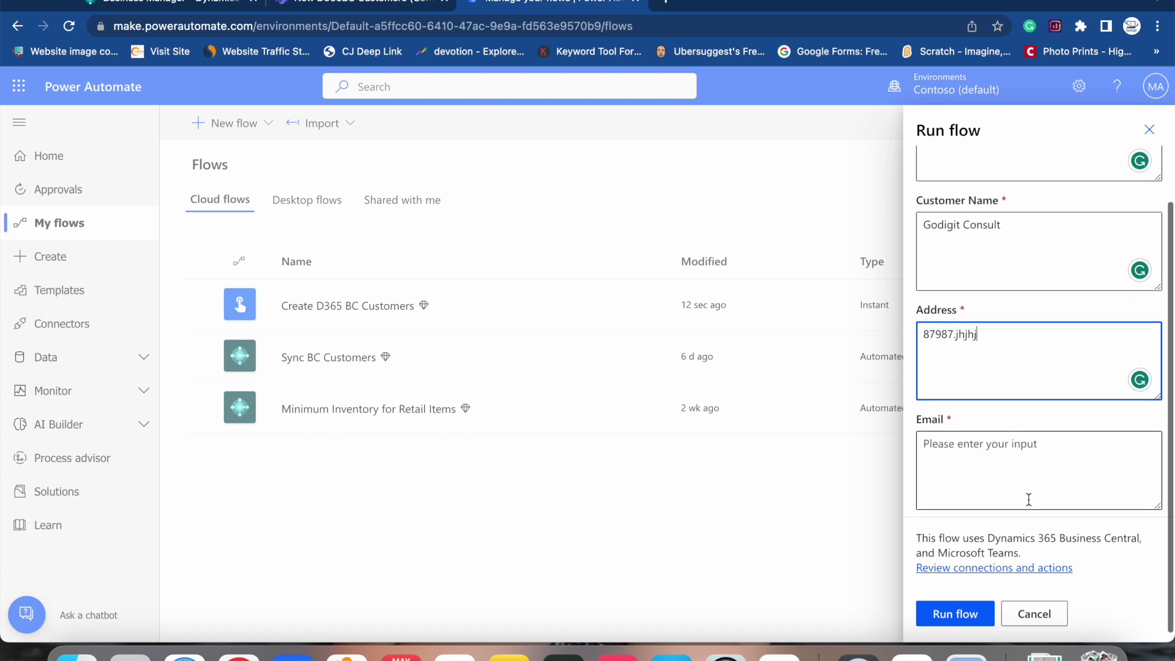
left_click(1036, 451)
type("xy")
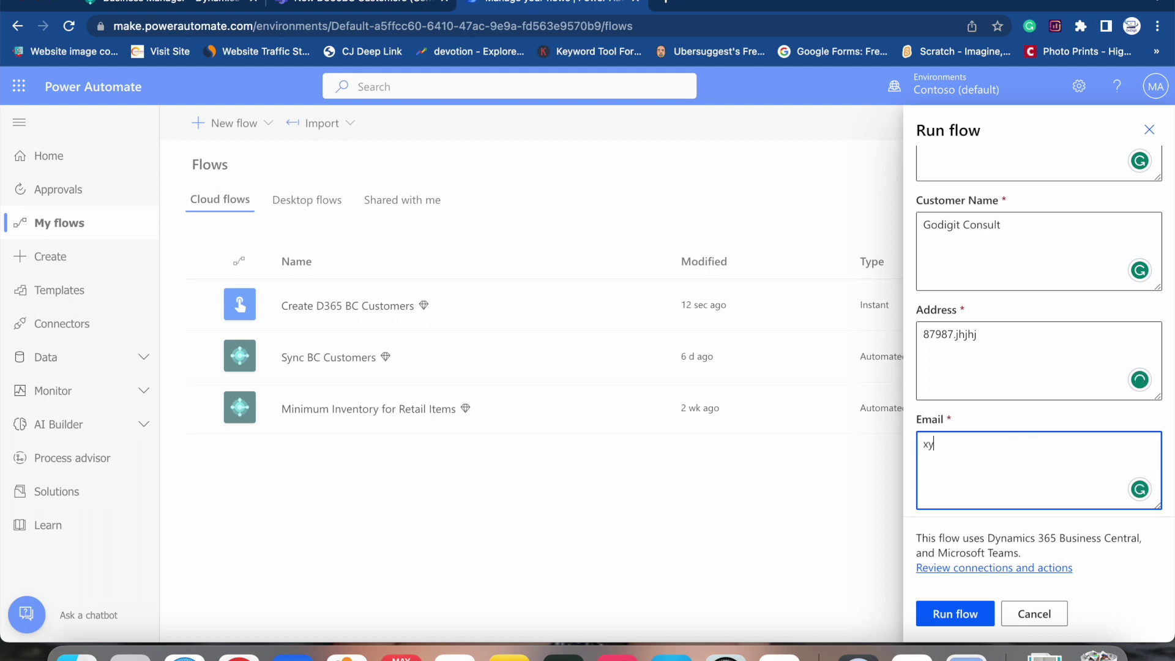
type("z@abc.com")
scroll(1045, 393, "down", 1)
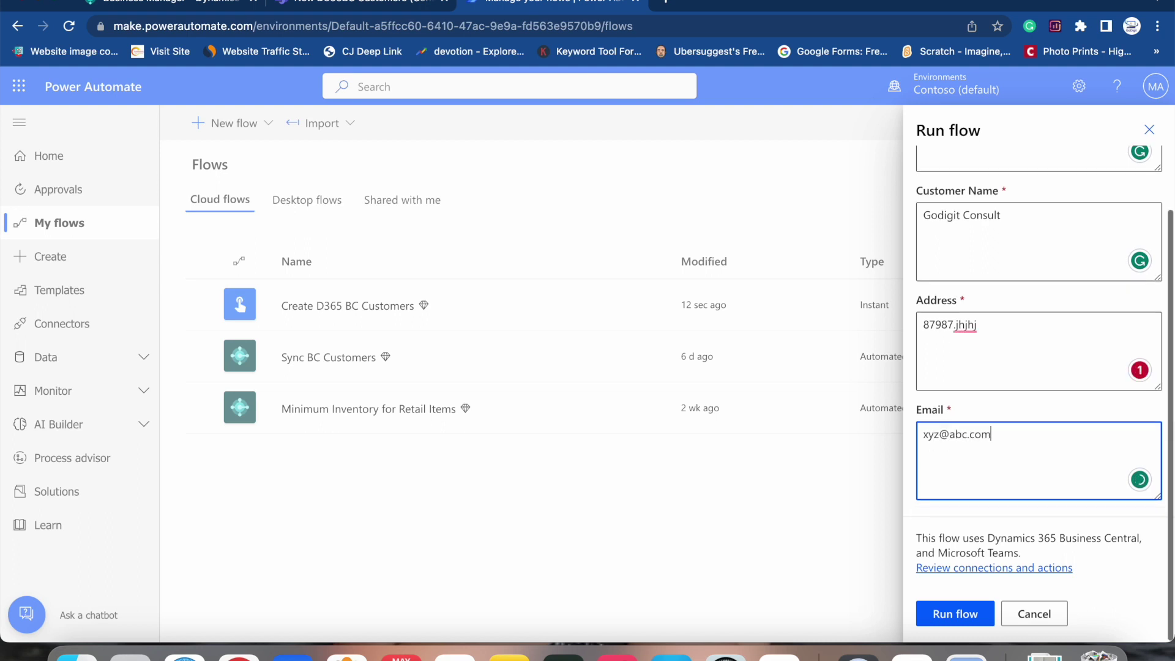
mouse_move(965, 329)
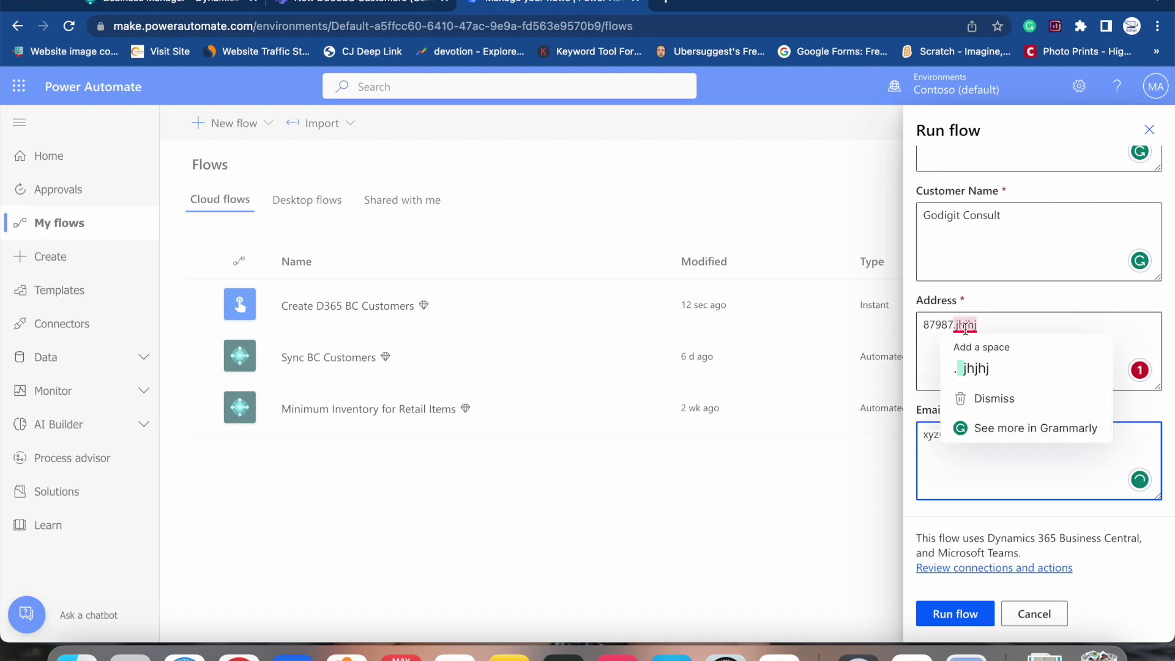
left_click(974, 367)
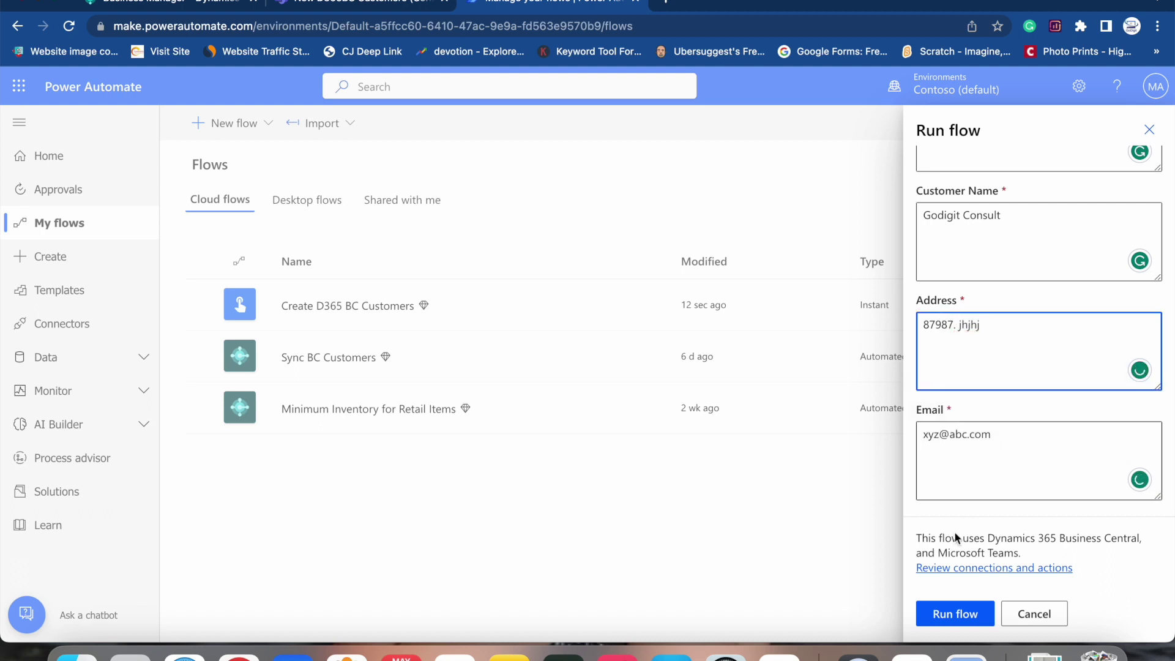
Run the Create D365 BC Customers flow and open its latest run from the run history
left_click(947, 617)
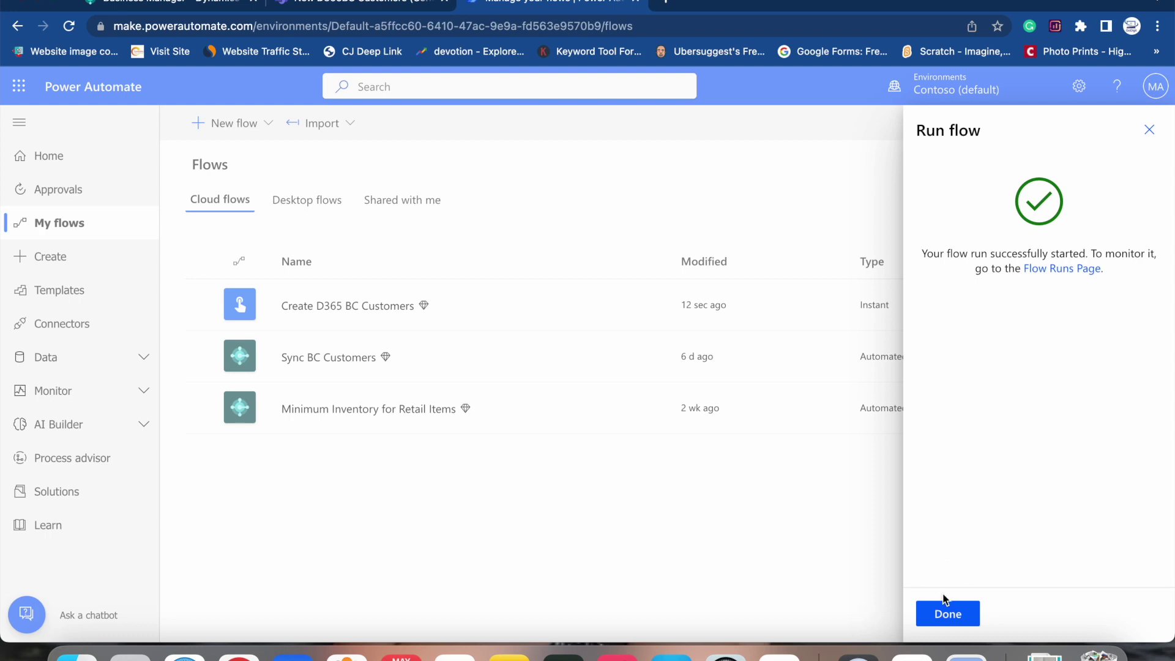
left_click(944, 615)
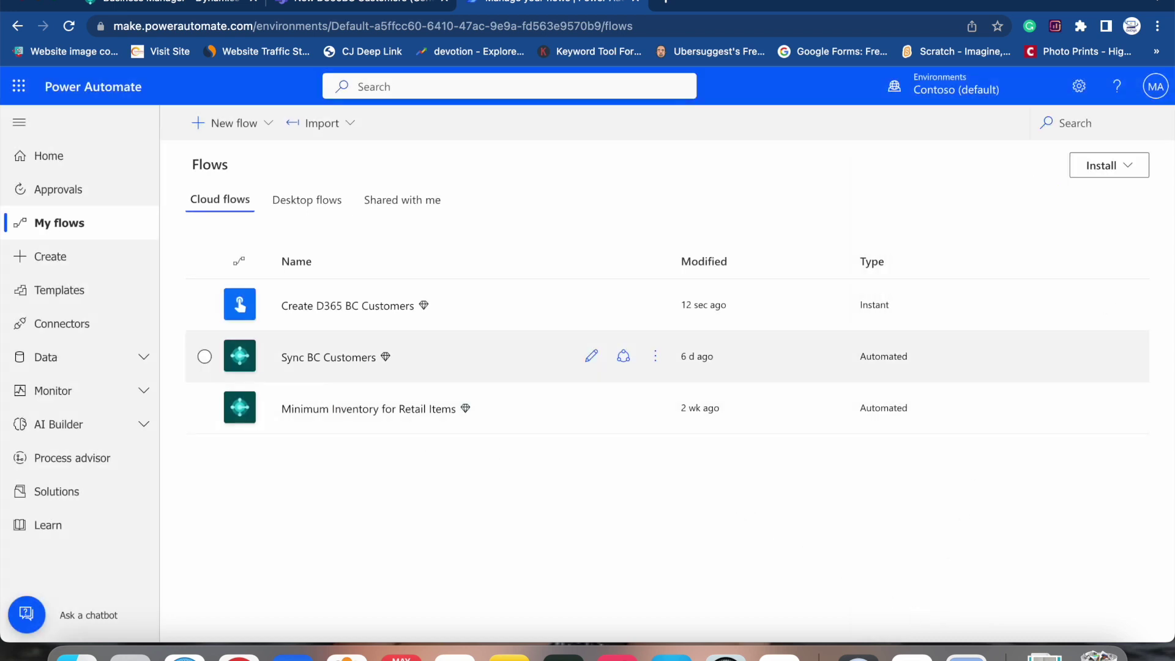
left_click(348, 307)
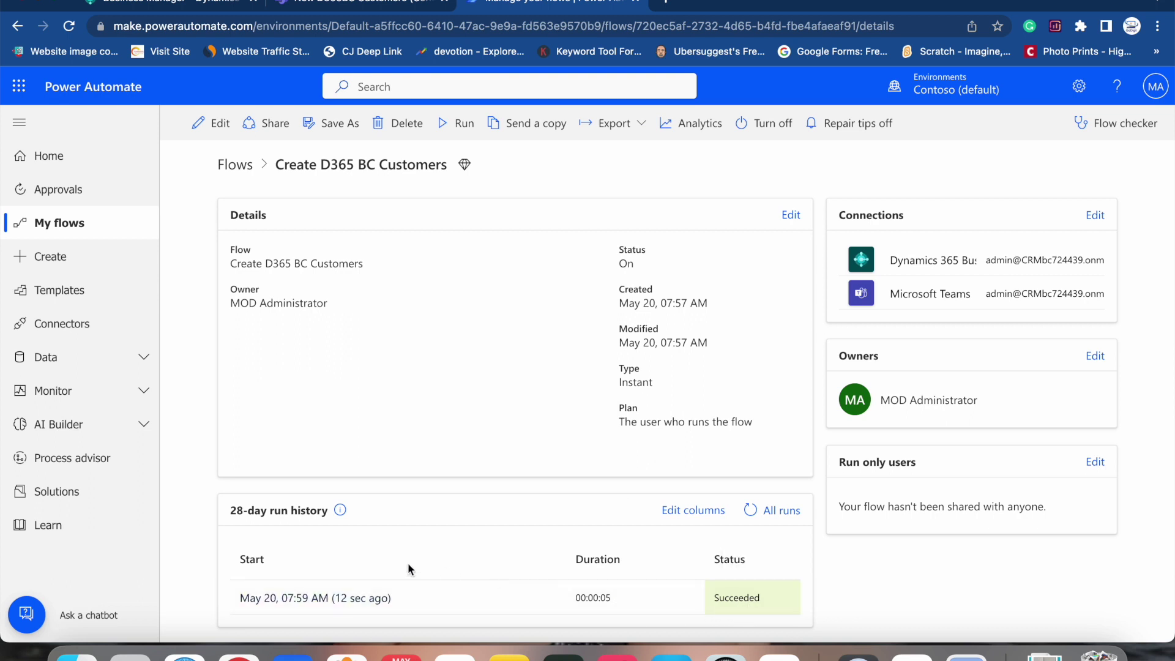
left_click(338, 599)
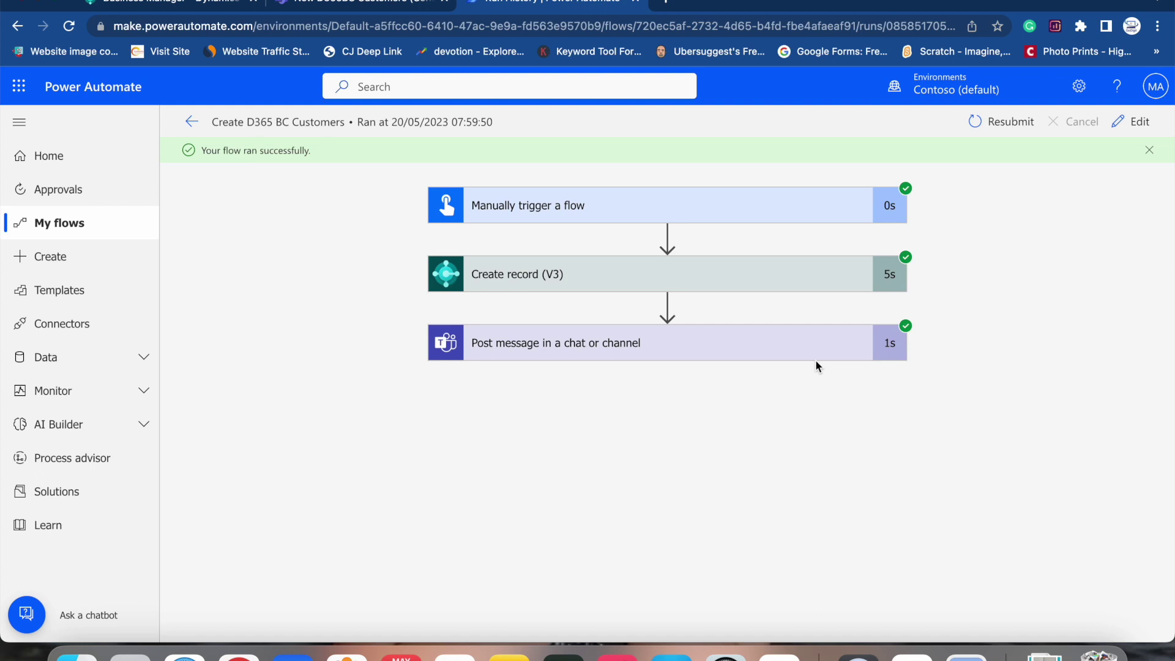
Switch to Business Central, reload the customer list and review the Godigit Consult customer card
left_click(183, 5)
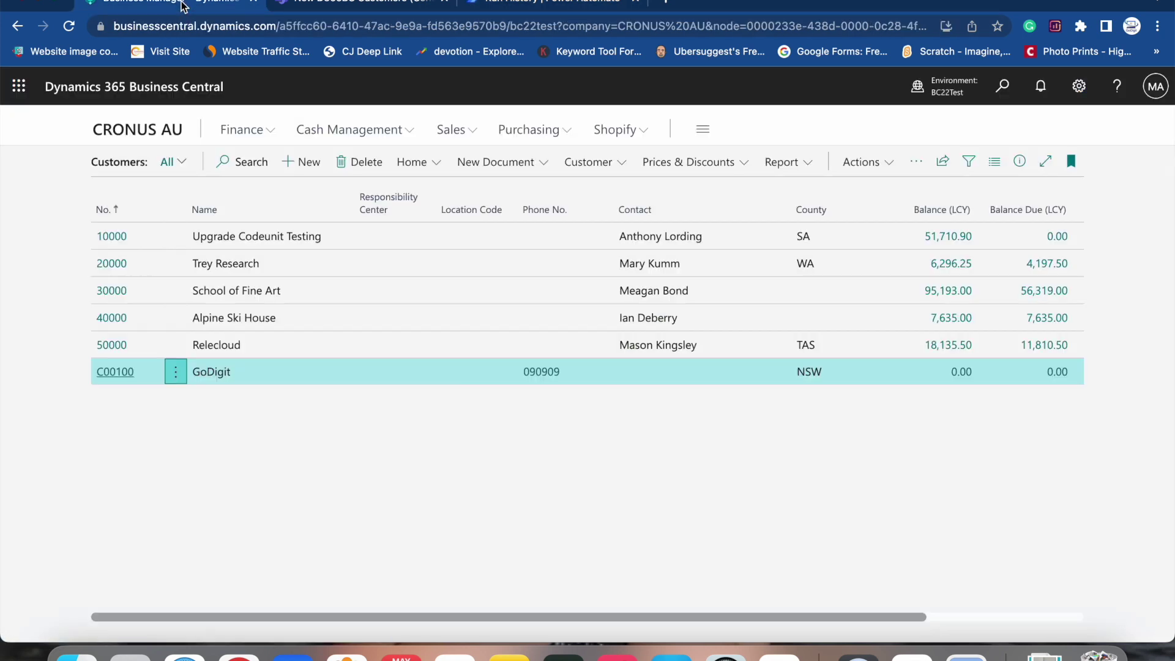
left_click(70, 35)
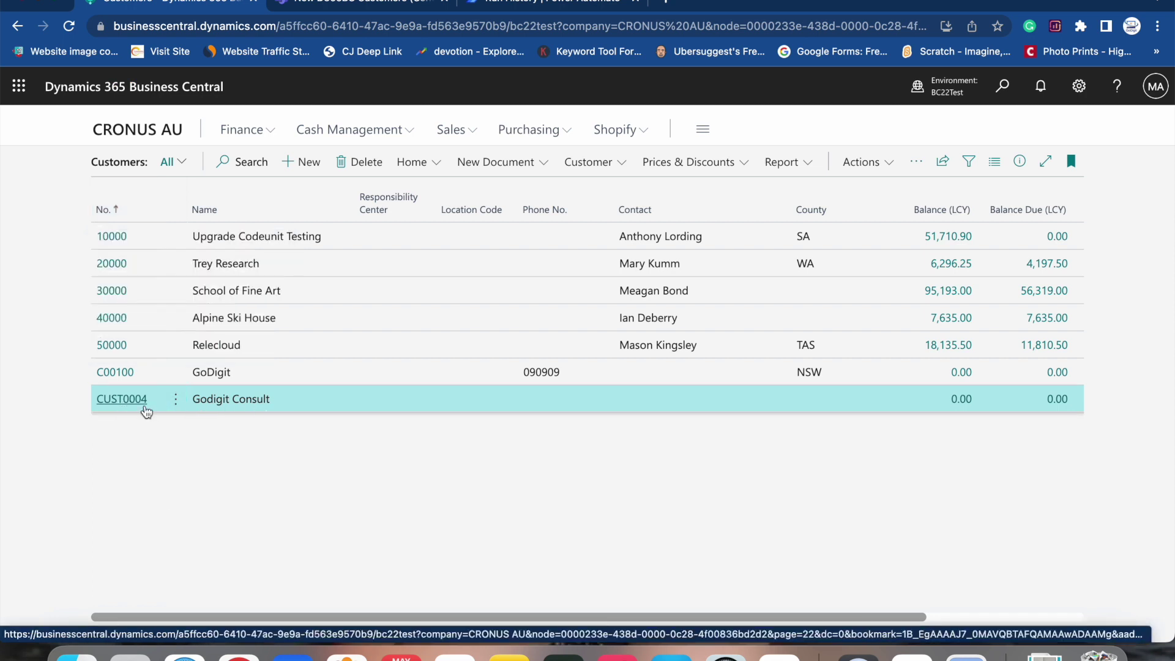
left_click(121, 400)
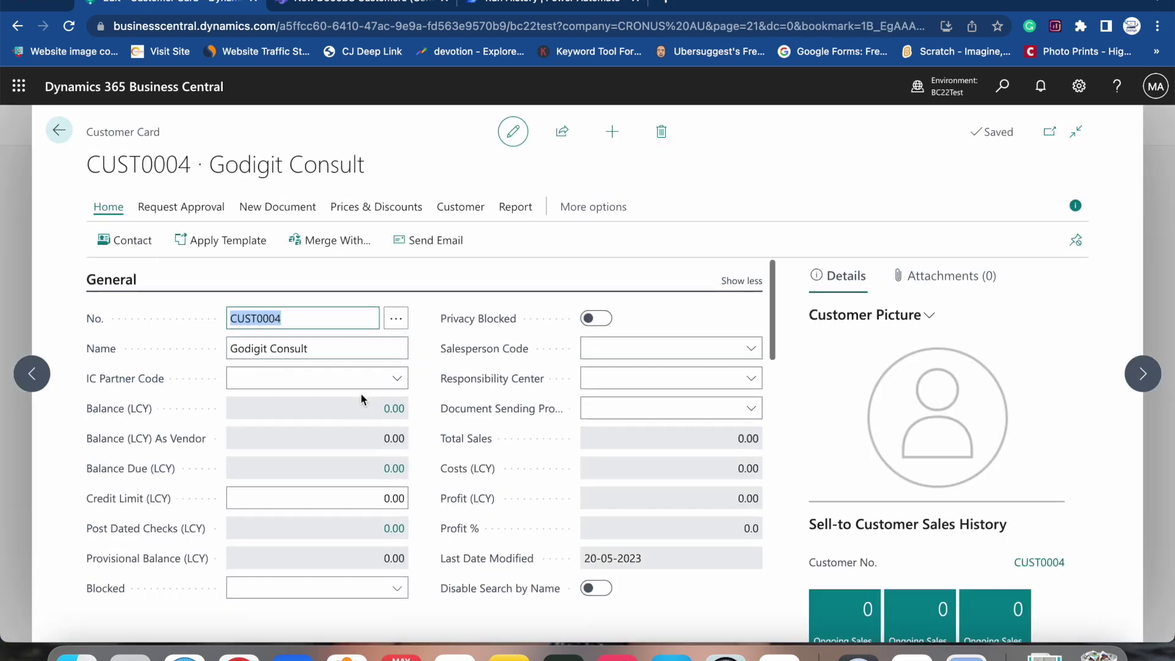
scroll(361, 398, "down", 3)
scroll(361, 397, "up", 3)
scroll(361, 396, "up", 1)
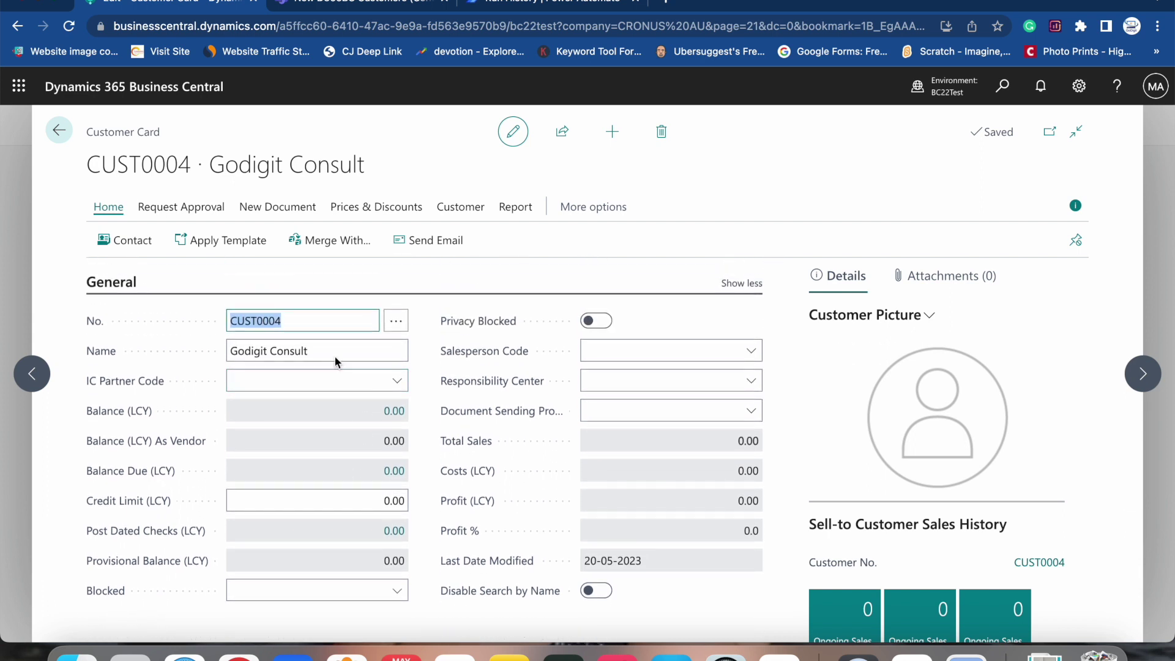
Switch to Microsoft Teams and check the flow's post in the New D365BC Customers channel
left_click(338, 3)
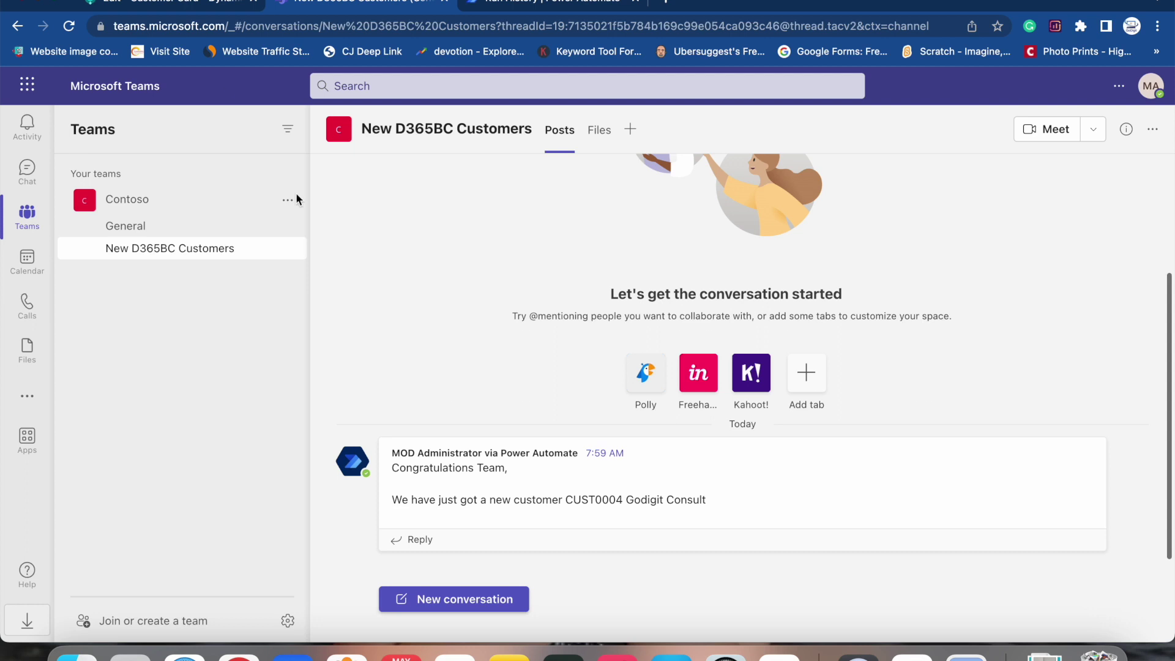
Close the customer card in Business Central and return to the My flows list in Power Automate
key("ctrl+shift+Tab")
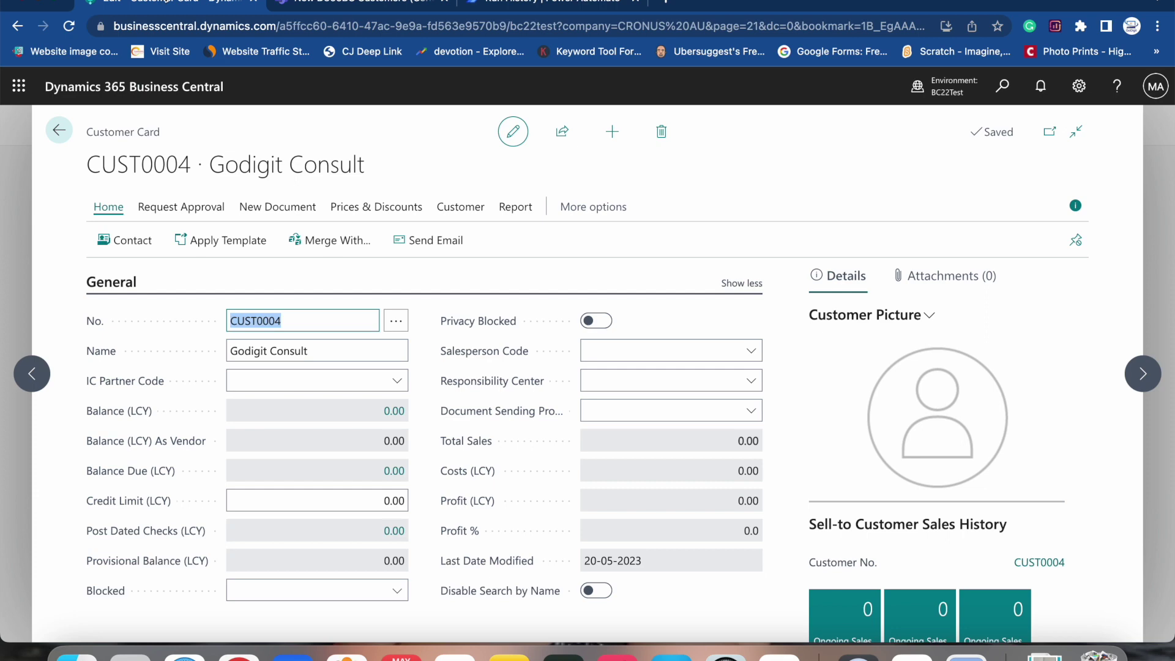
left_click(59, 131)
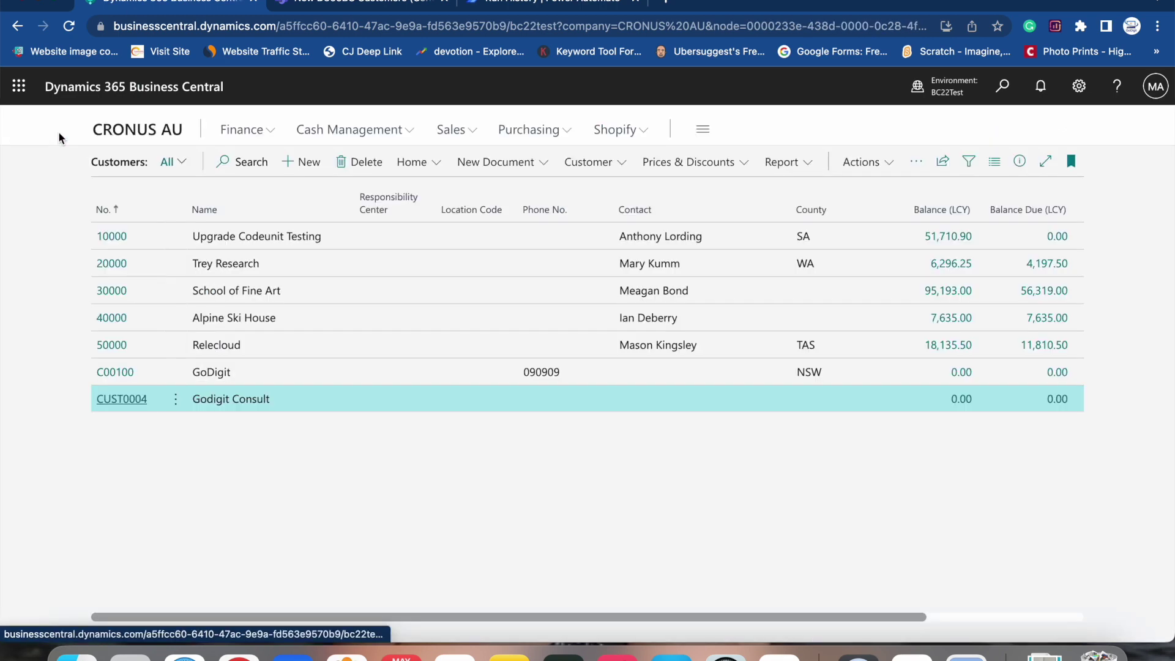
left_click(551, 2)
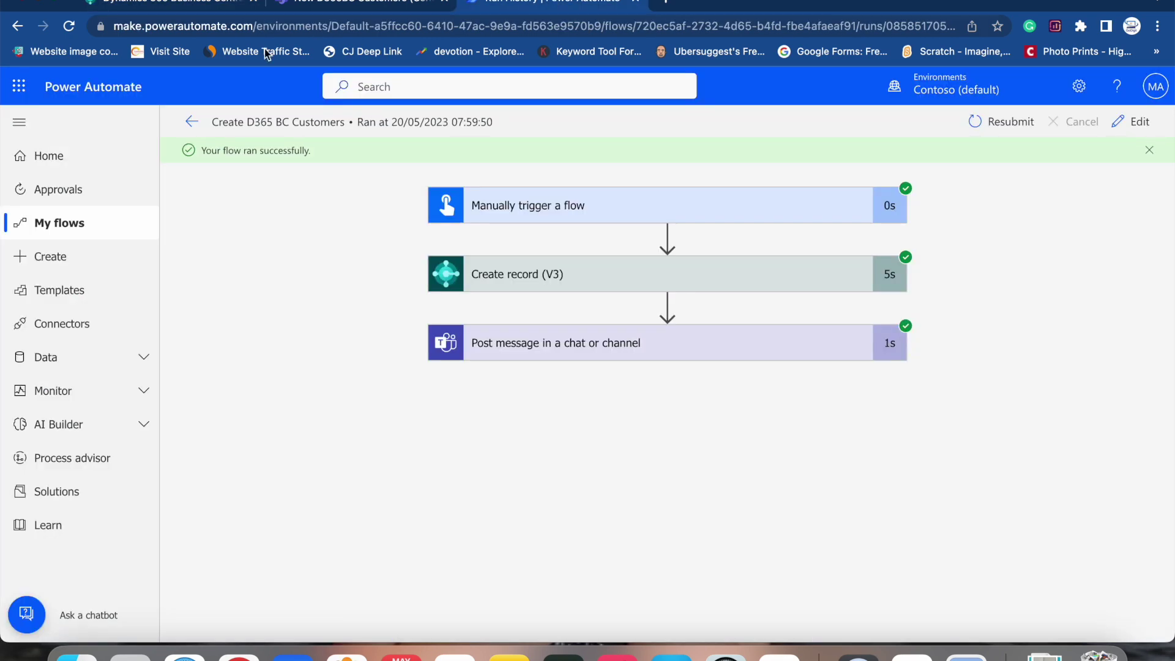
left_click(91, 227)
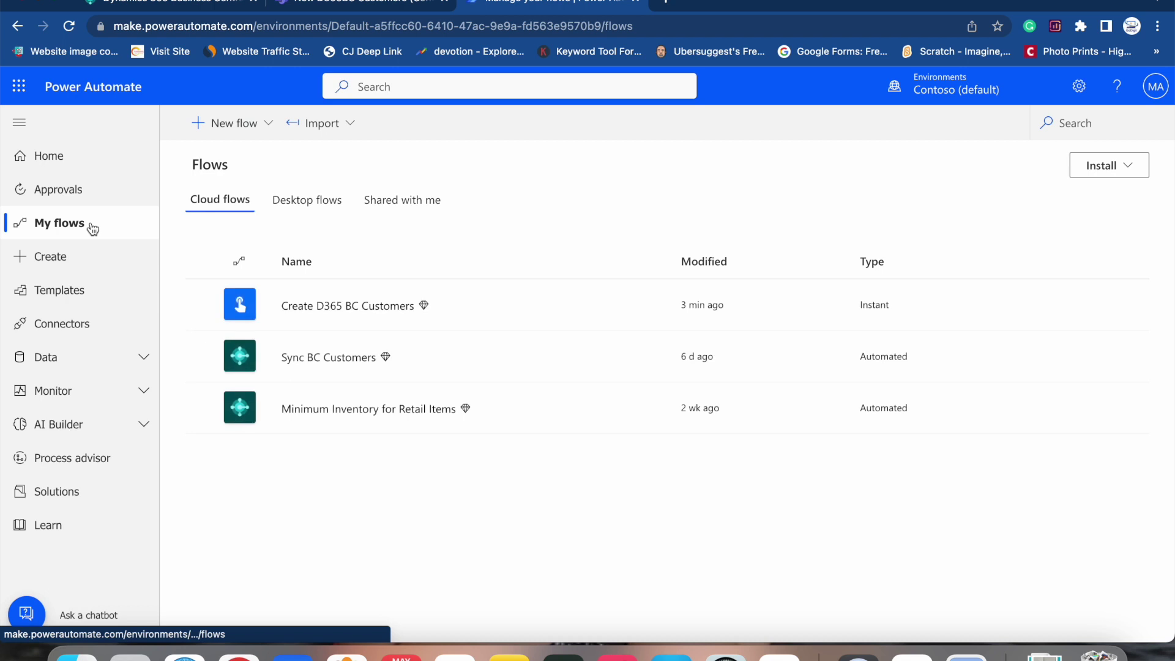